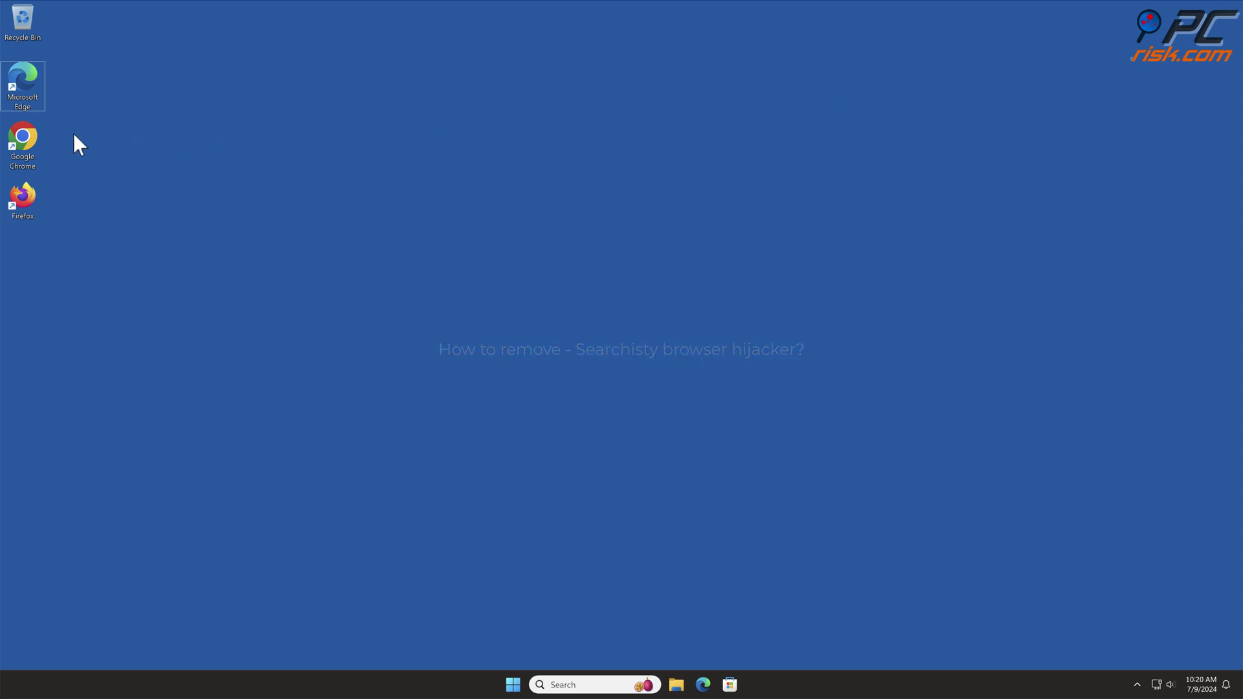
# Launch Google Chrome from its desktop shortcut
pyautogui.doubleClick(24, 137)
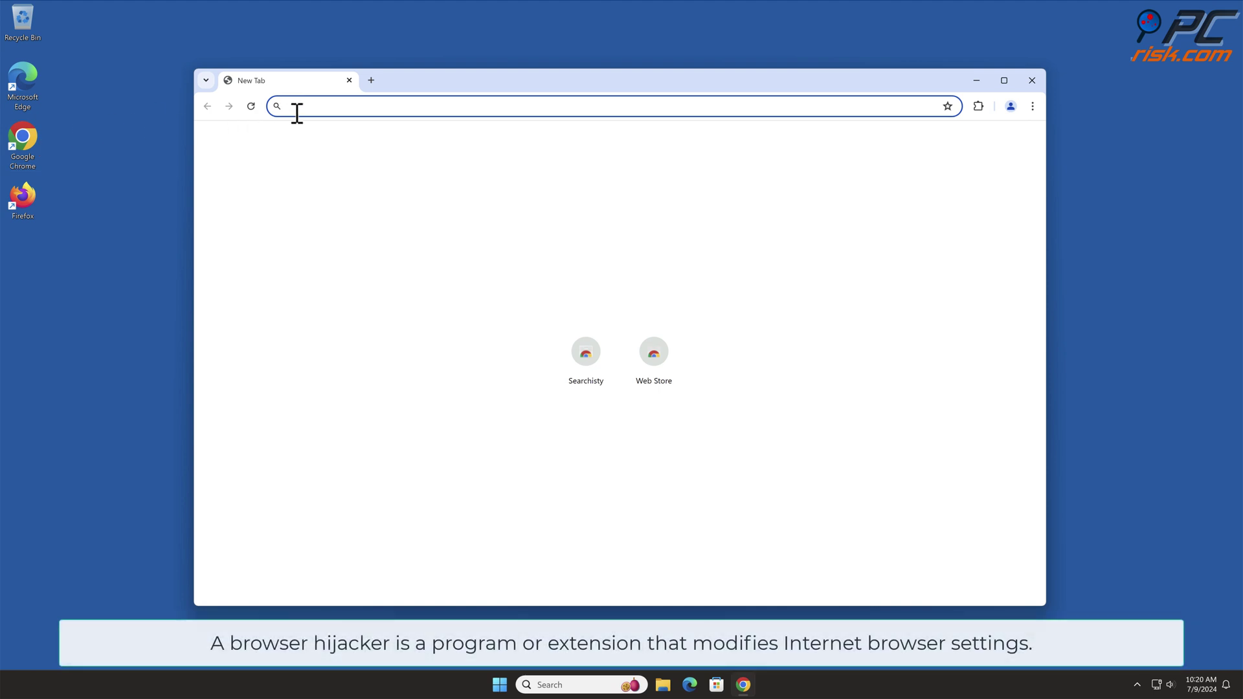
# Search for 'testing search engine' and scroll the results served by boyu.com.tr
pyautogui.write('testing s')
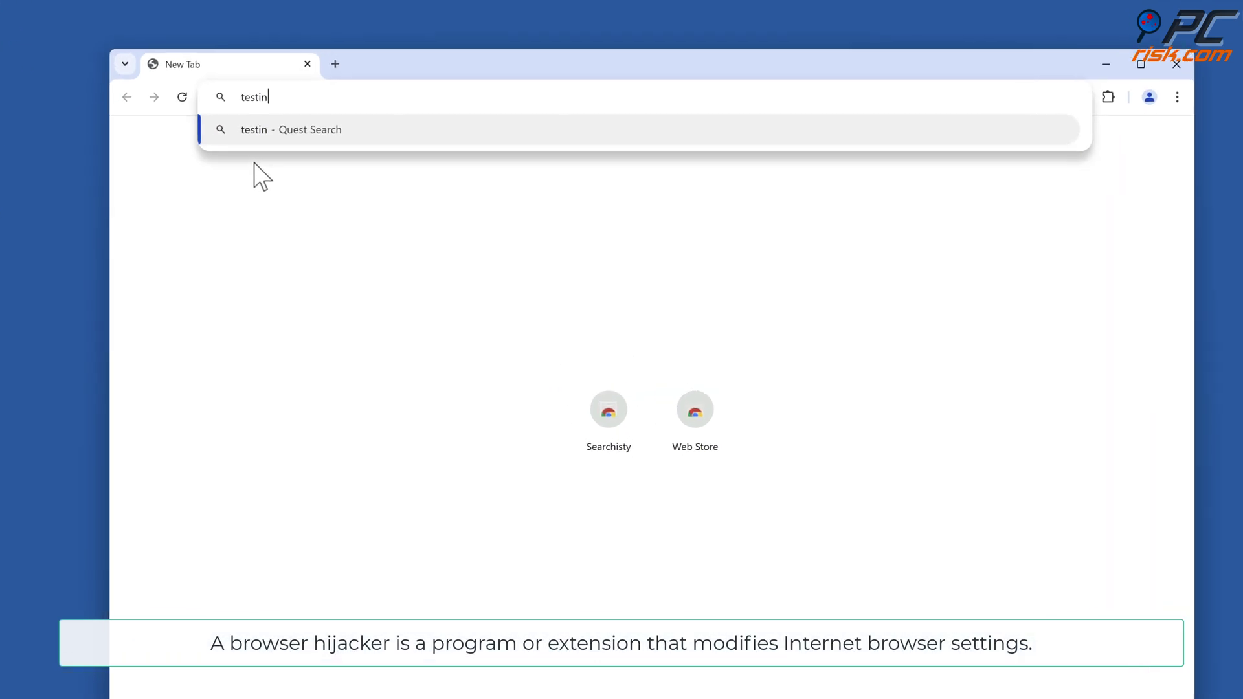
pyautogui.write('earch engine')
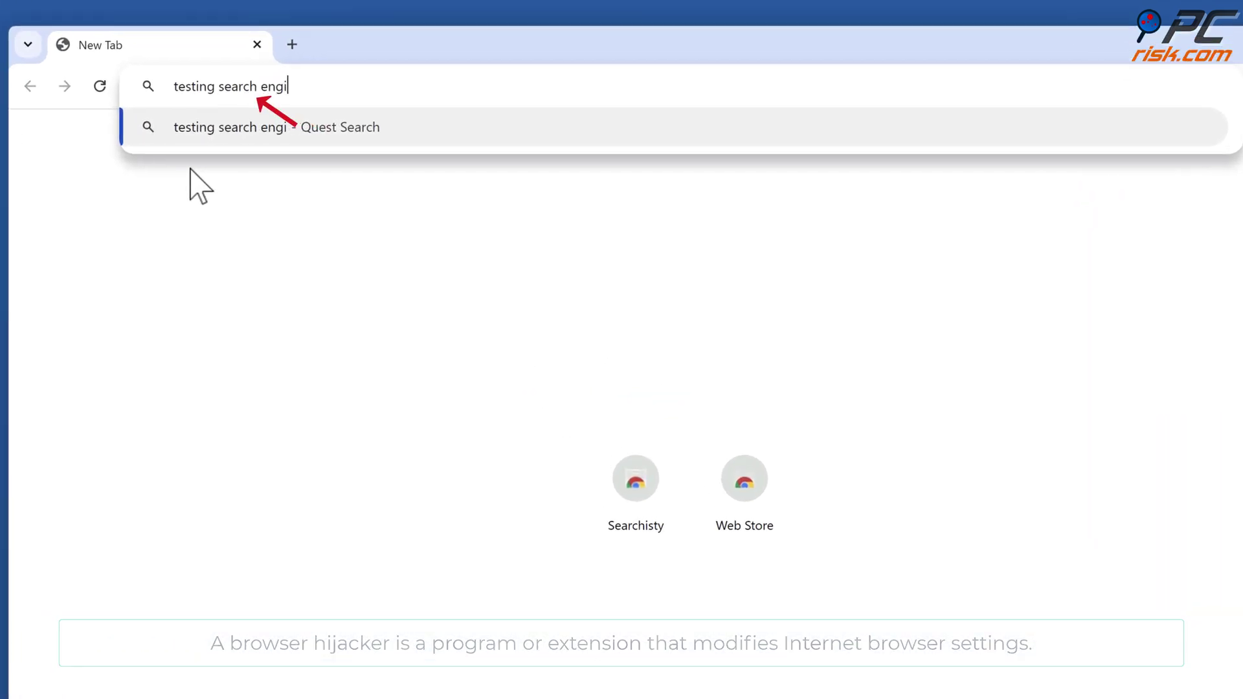
pyautogui.press('Return')
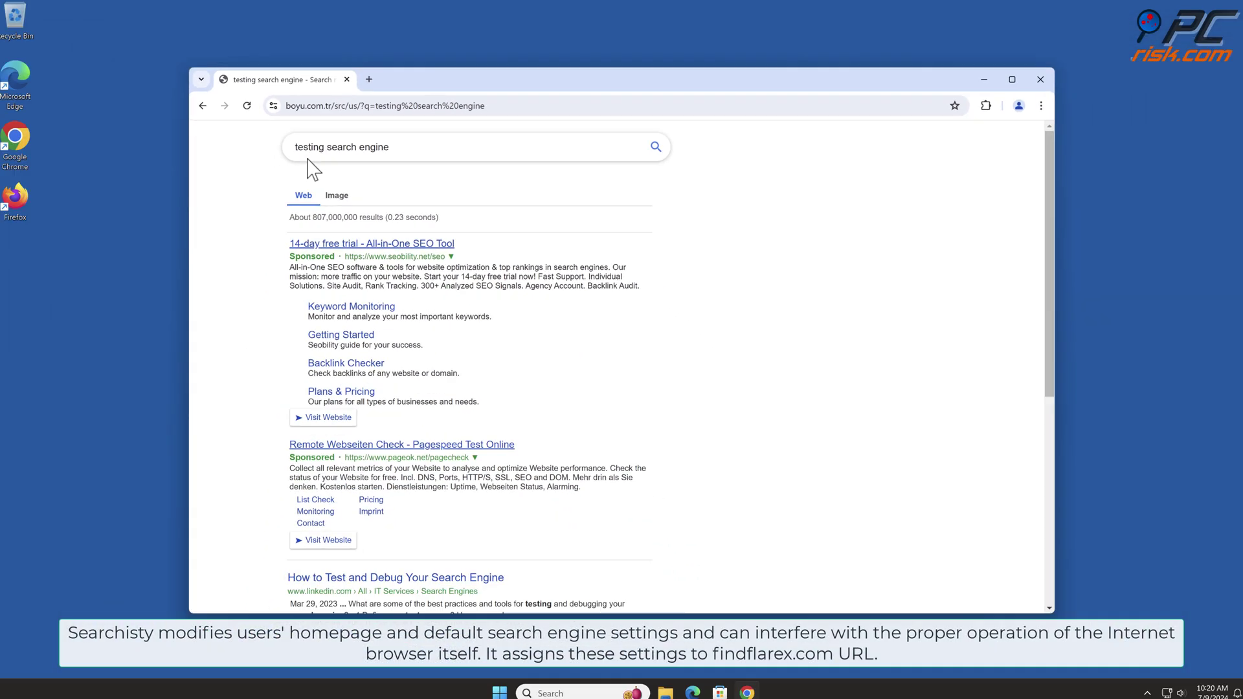
pyautogui.moveTo(1041, 176)
pyautogui.mouseDown()
pyautogui.moveTo(1039, 391)
pyautogui.moveTo(1037, 176)
pyautogui.mouseUp()
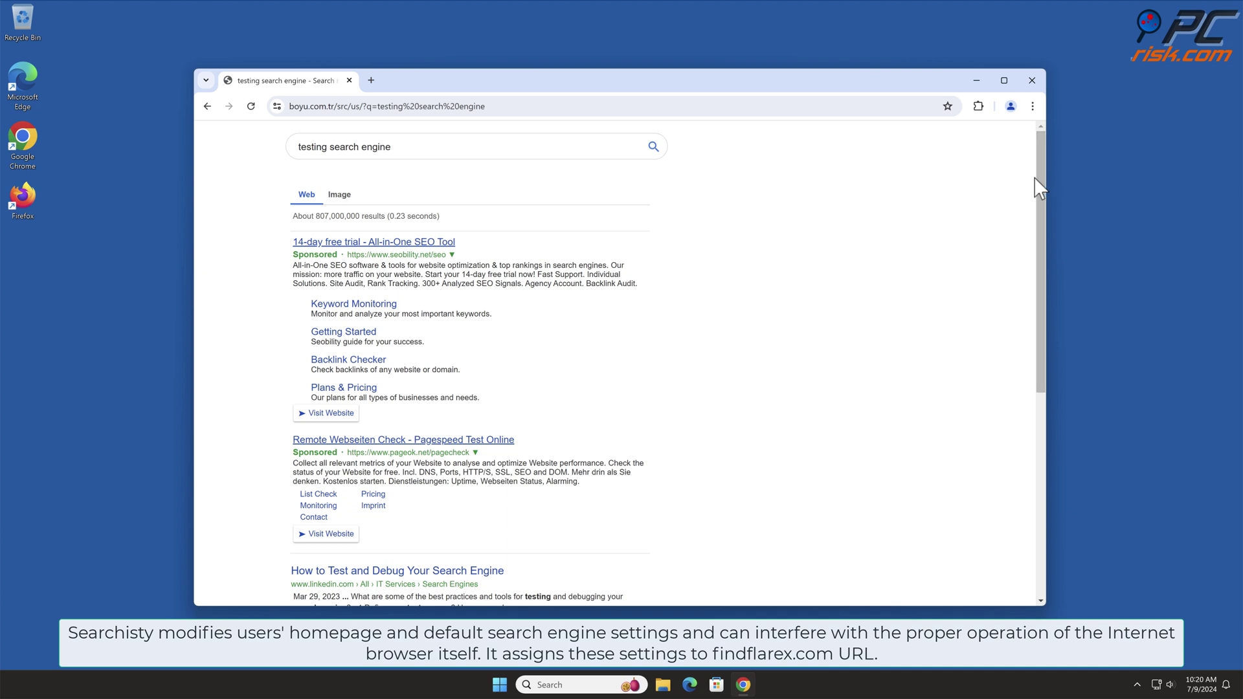
# Open Manage Extensions to view the Searchisty extension that sets findflarex.com as search engine
pyautogui.click(1032, 107)
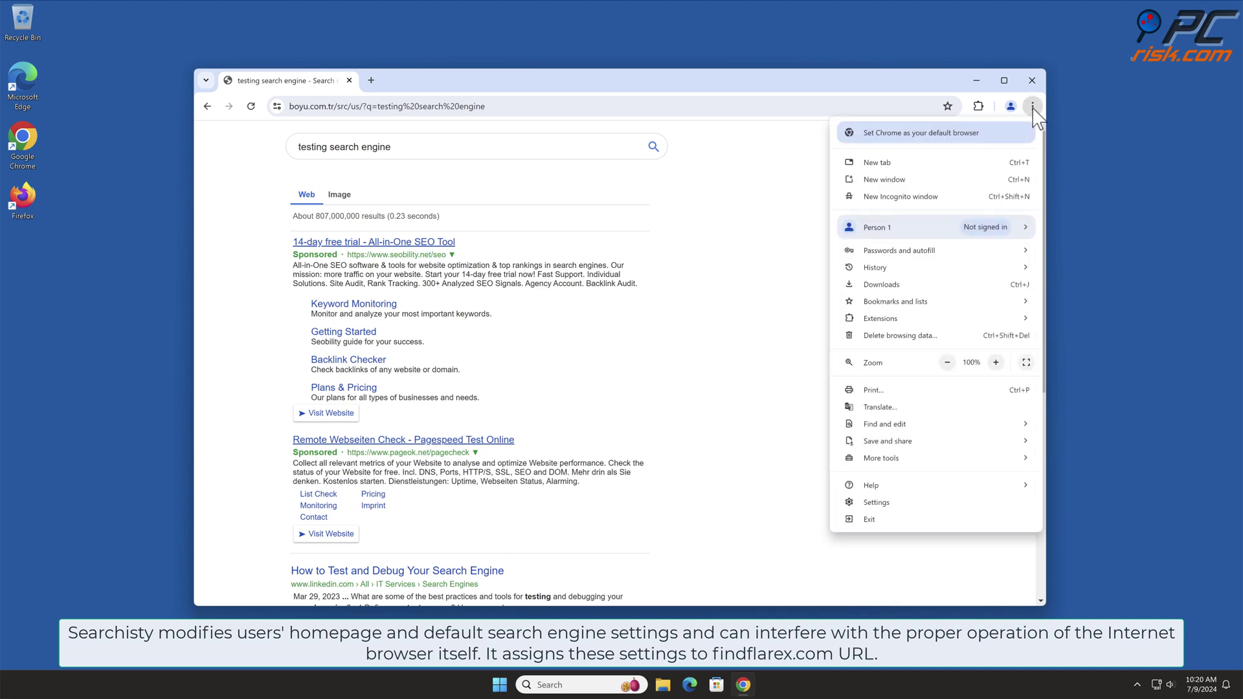
pyautogui.moveTo(952, 319)
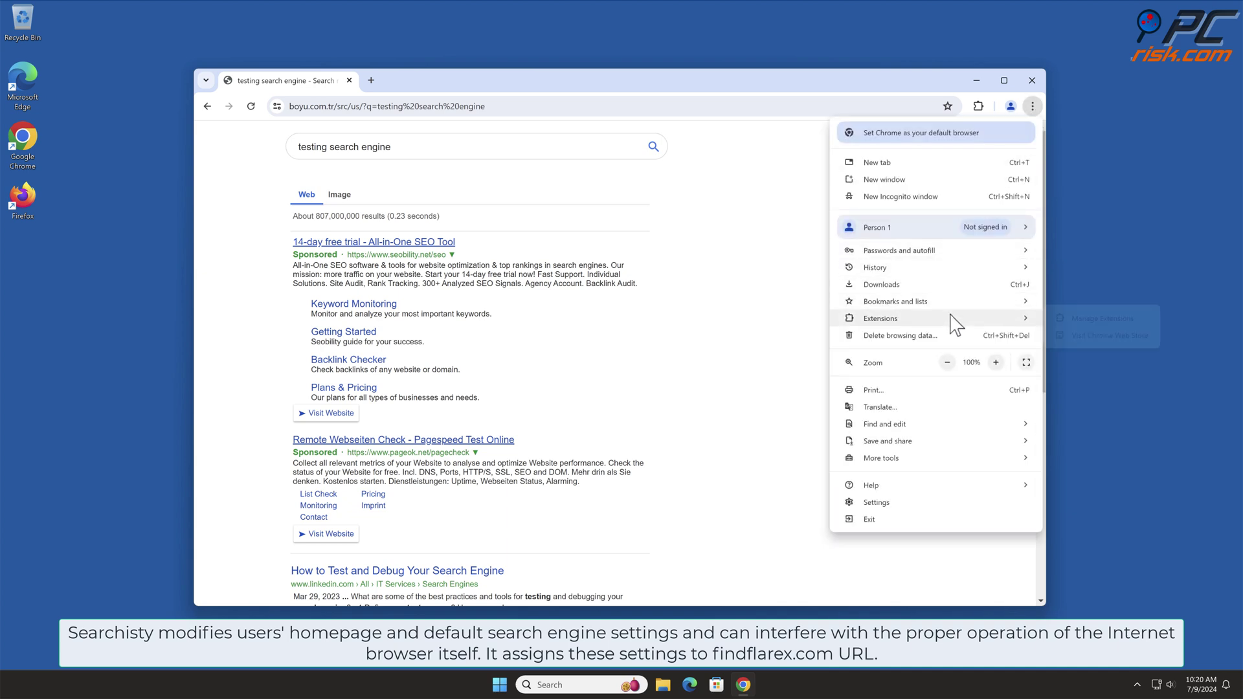
pyautogui.click(1129, 320)
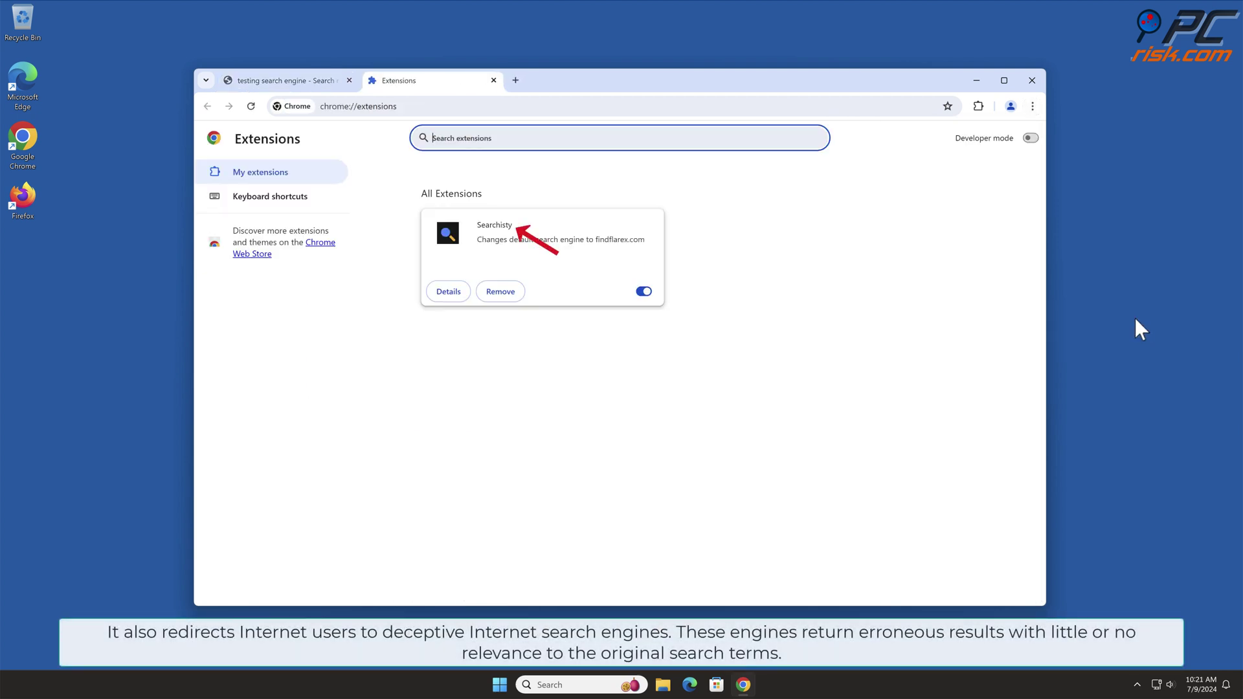
pyautogui.click(1032, 106)
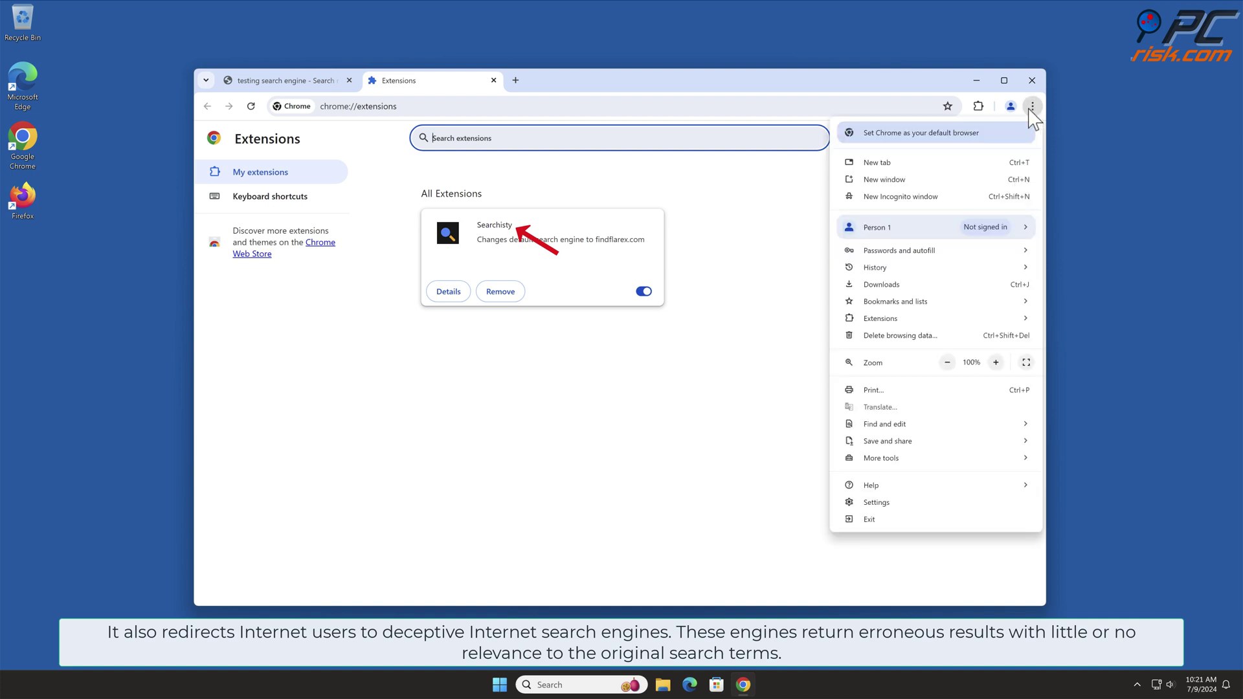
# Check under Manage search engines that Quest is the default, then close Chrome
pyautogui.click(909, 503)
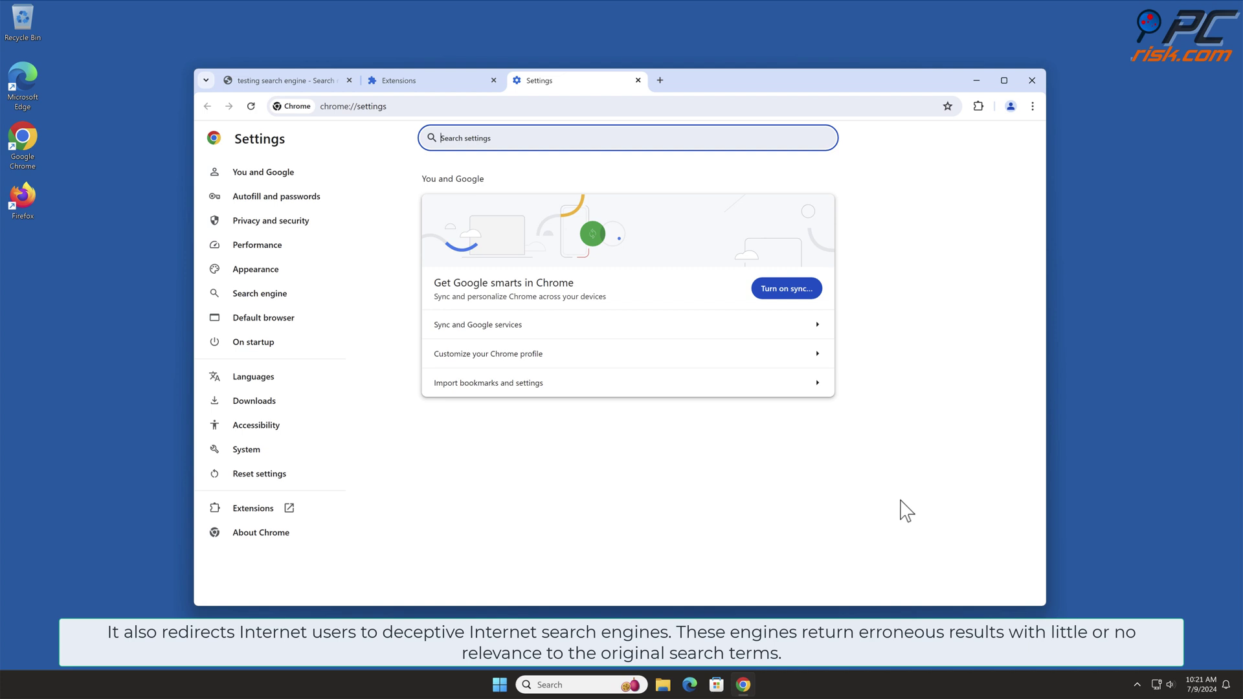
pyautogui.click(291, 301)
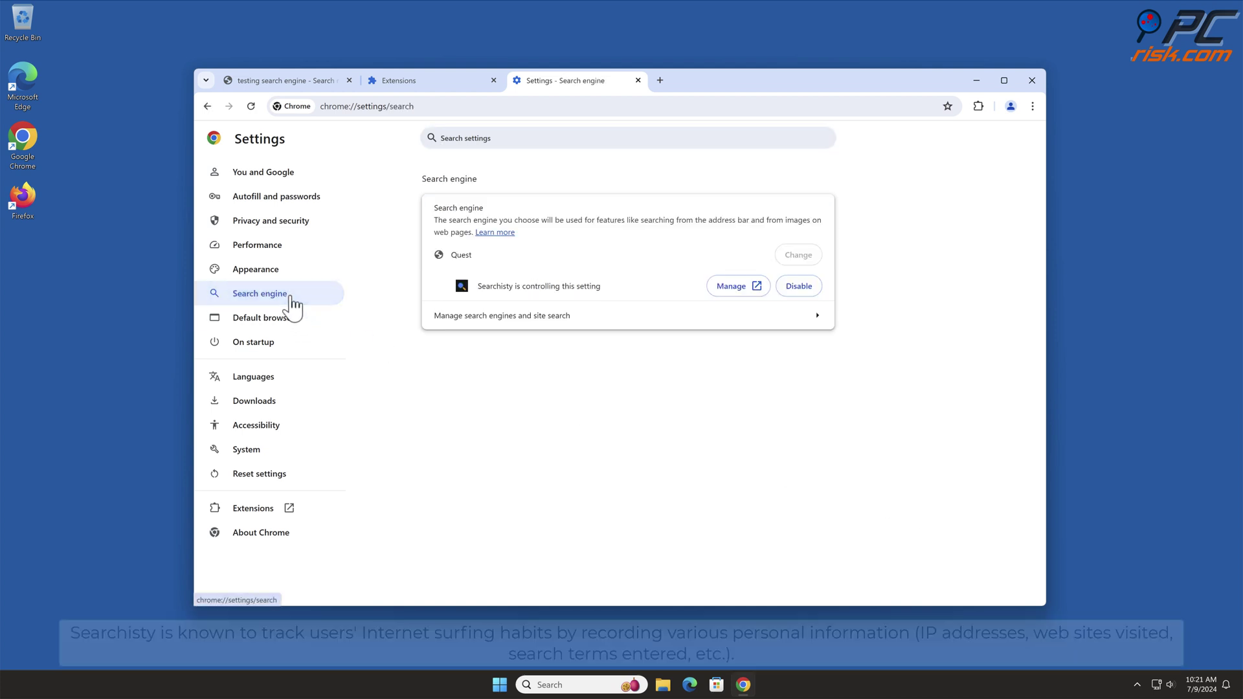
pyautogui.click(817, 318)
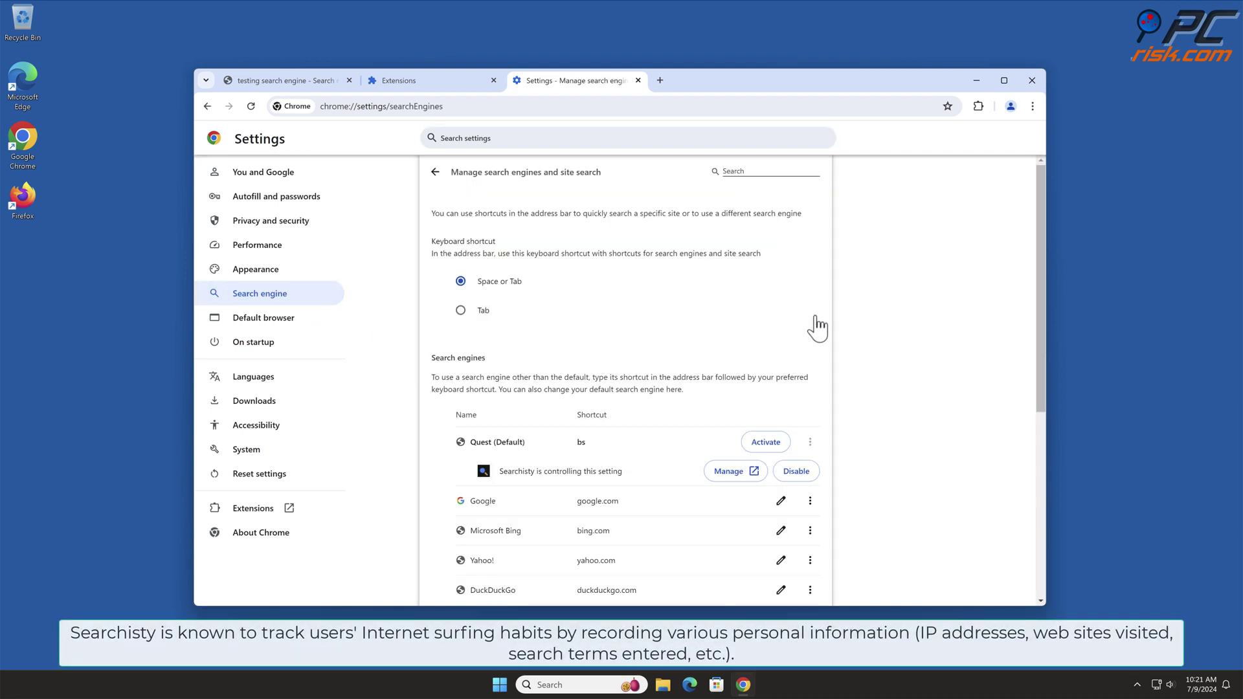
pyautogui.moveTo(1041, 232); pyautogui.dragTo(1043, 332)
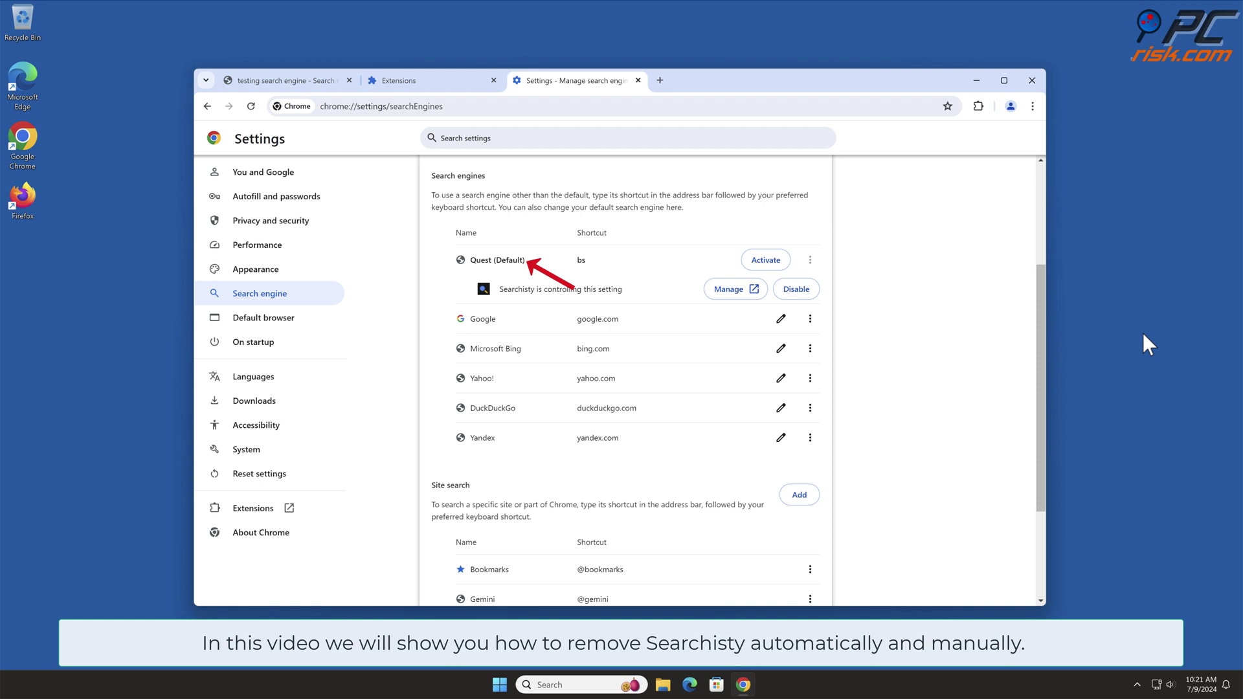
pyautogui.click(1032, 81)
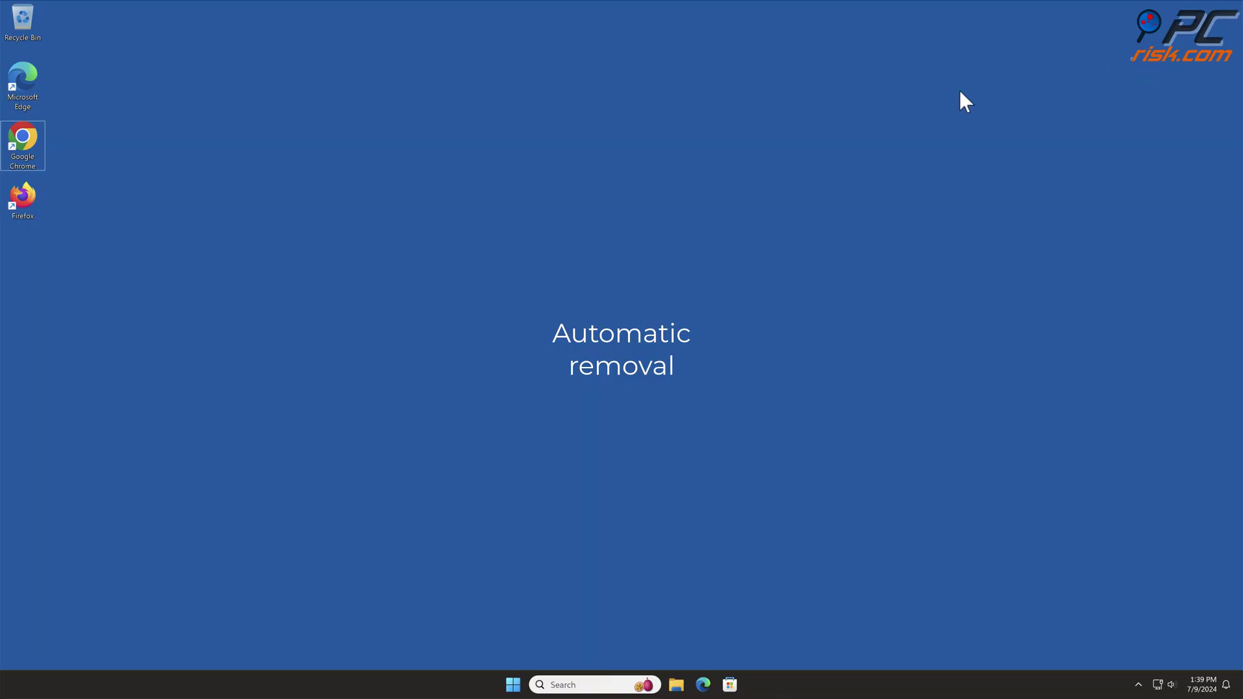
pyautogui.doubleClick(21, 141)
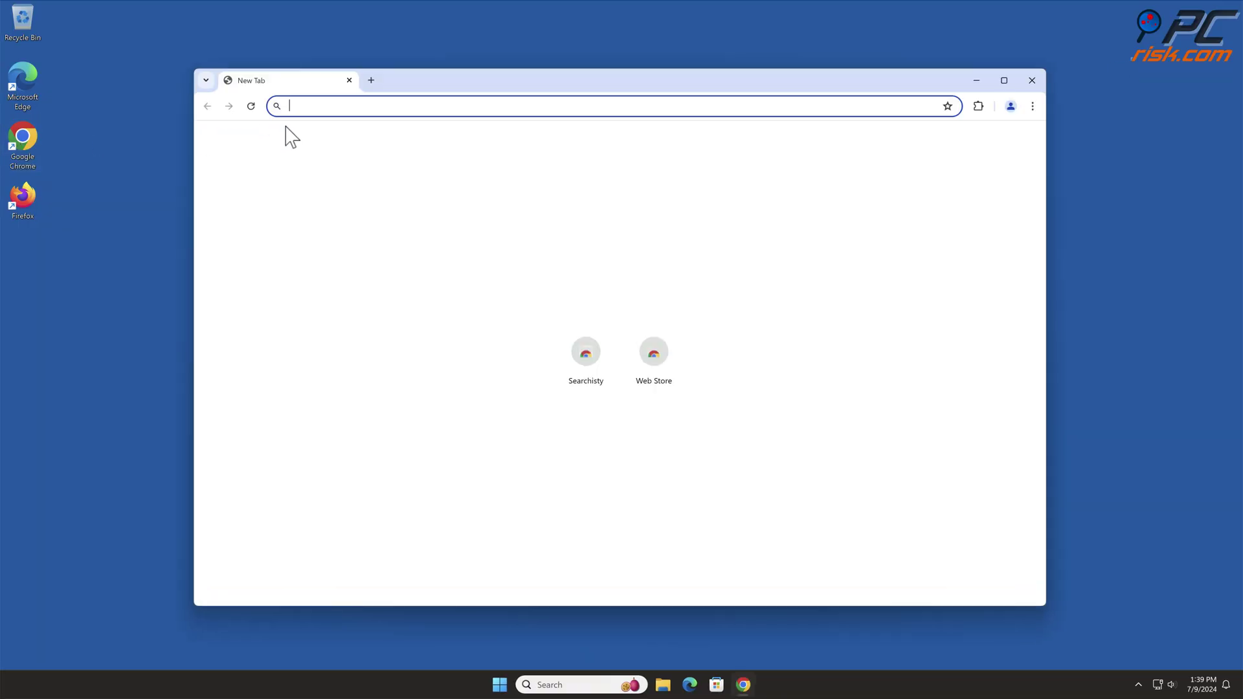
pyautogui.write('www.combocleaner.com')
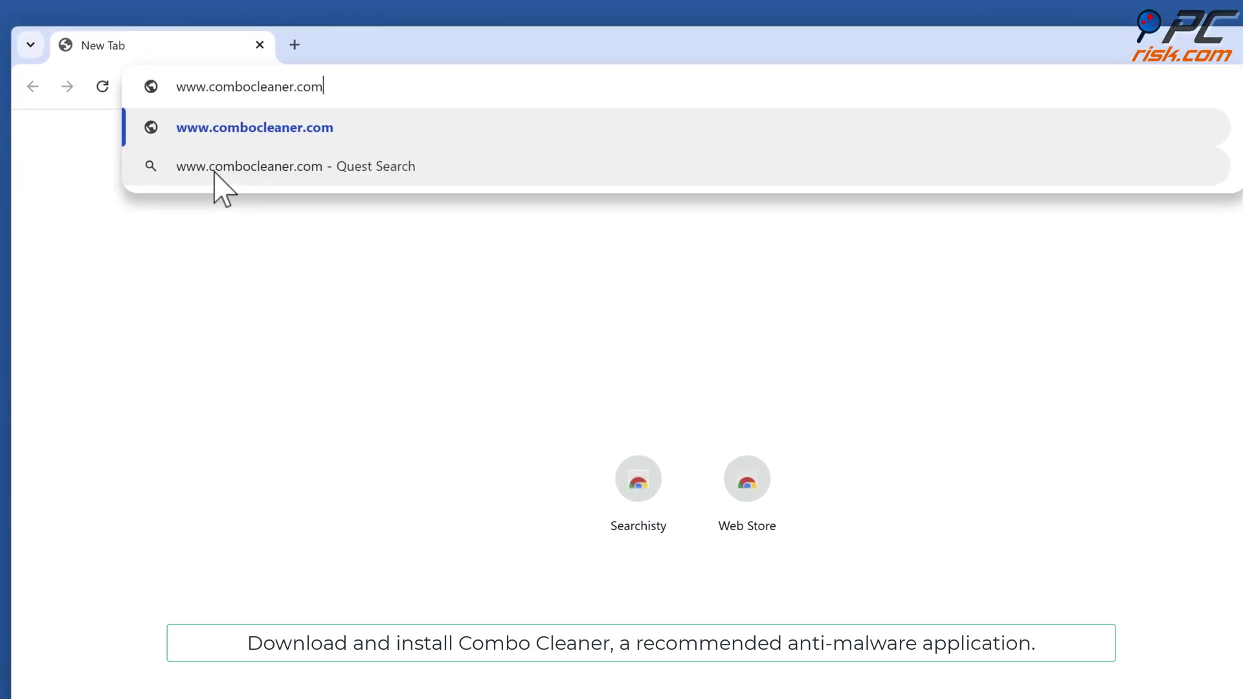
pyautogui.press('Return')
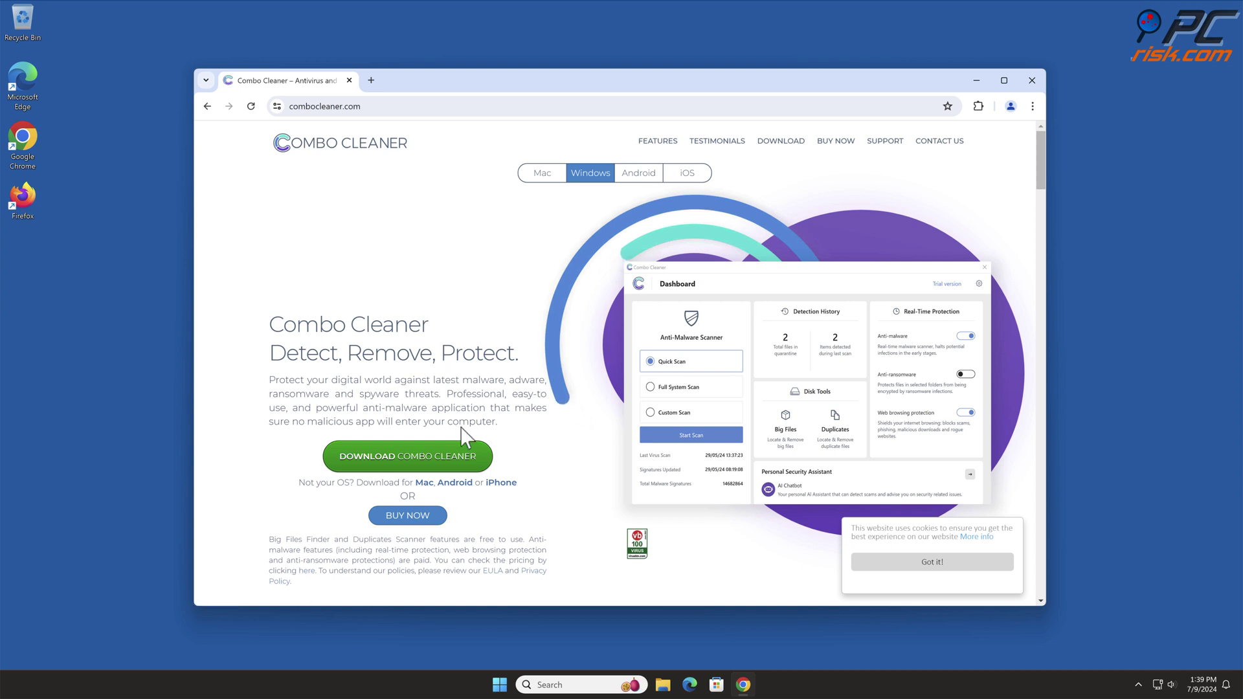
pyautogui.click(476, 457)
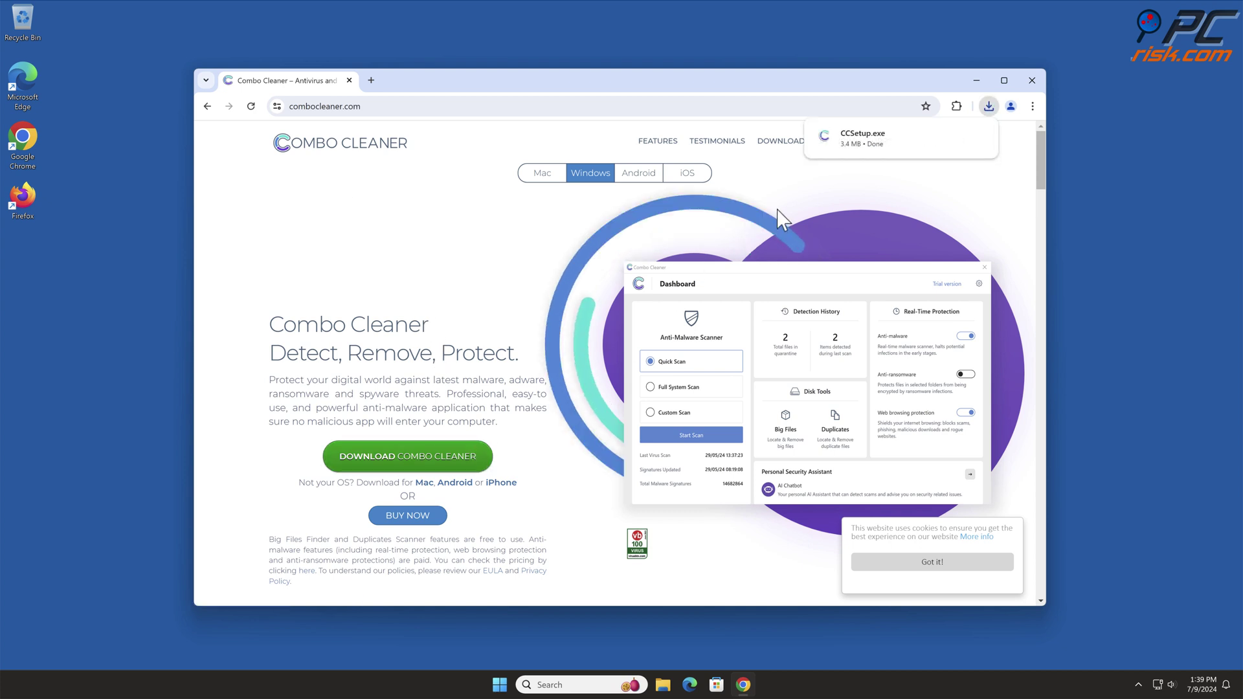
# Run CCSetup.exe, complete the Combo Cleaner installation, and close Chrome
pyautogui.click(871, 149)
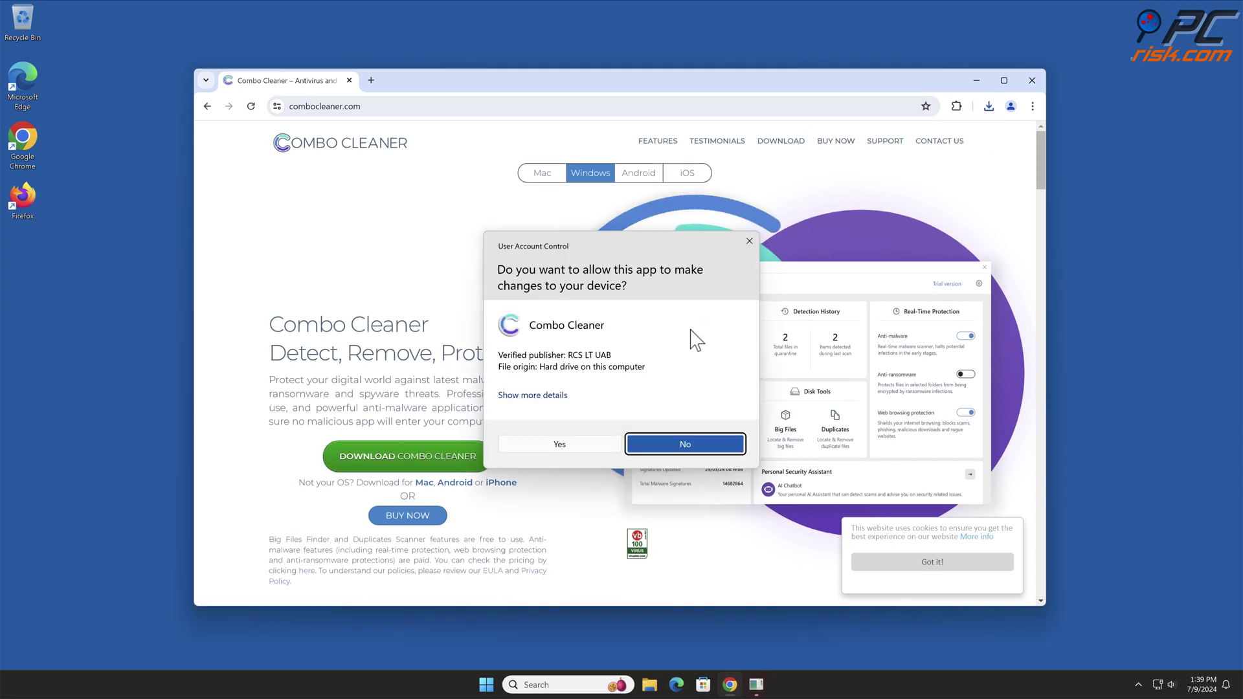
pyautogui.click(573, 447)
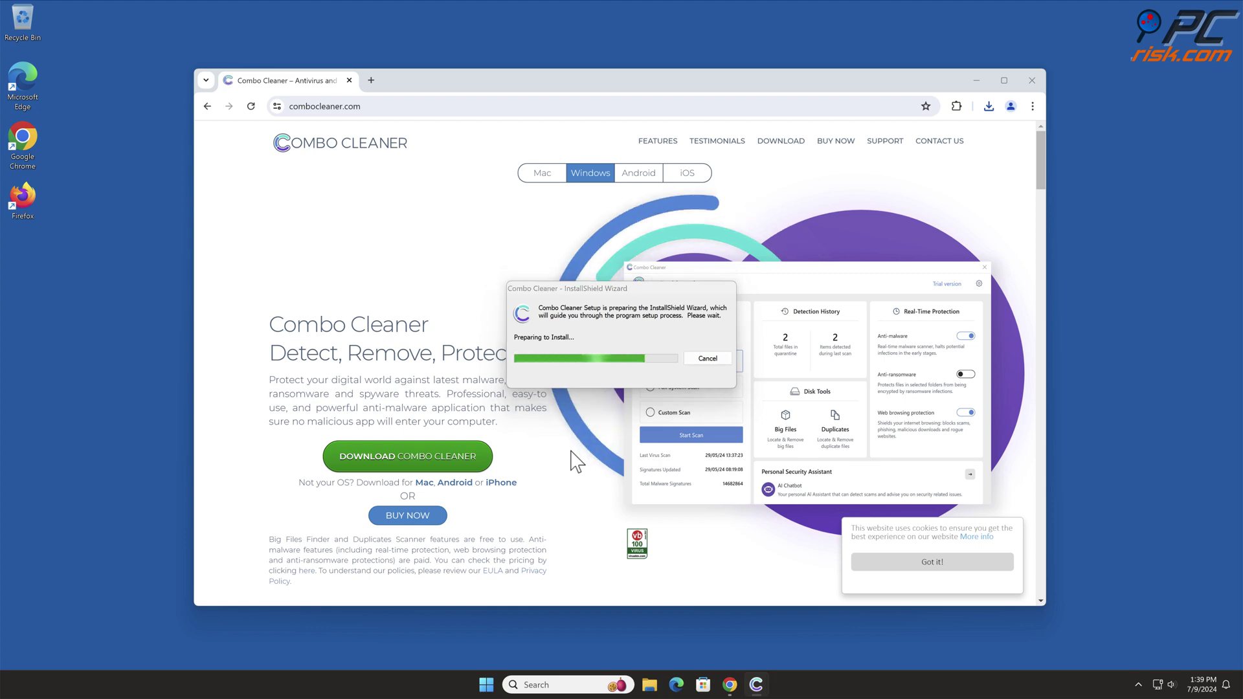
pyautogui.click(707, 486)
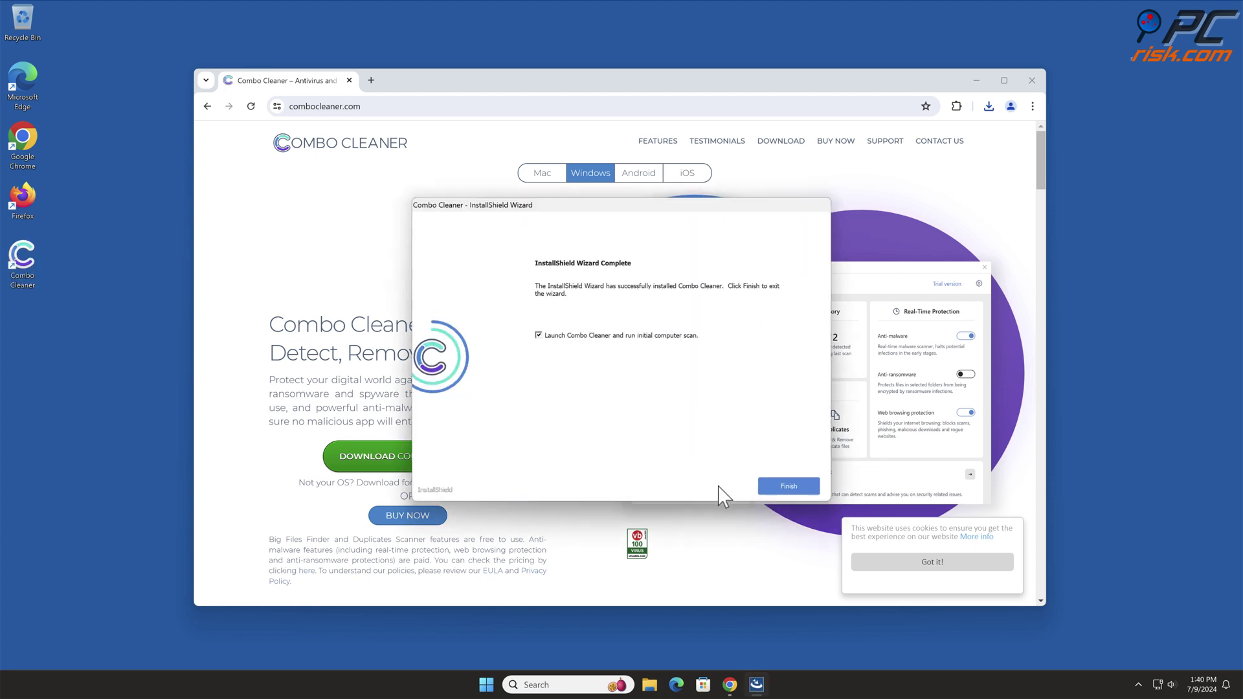
pyautogui.click(796, 486)
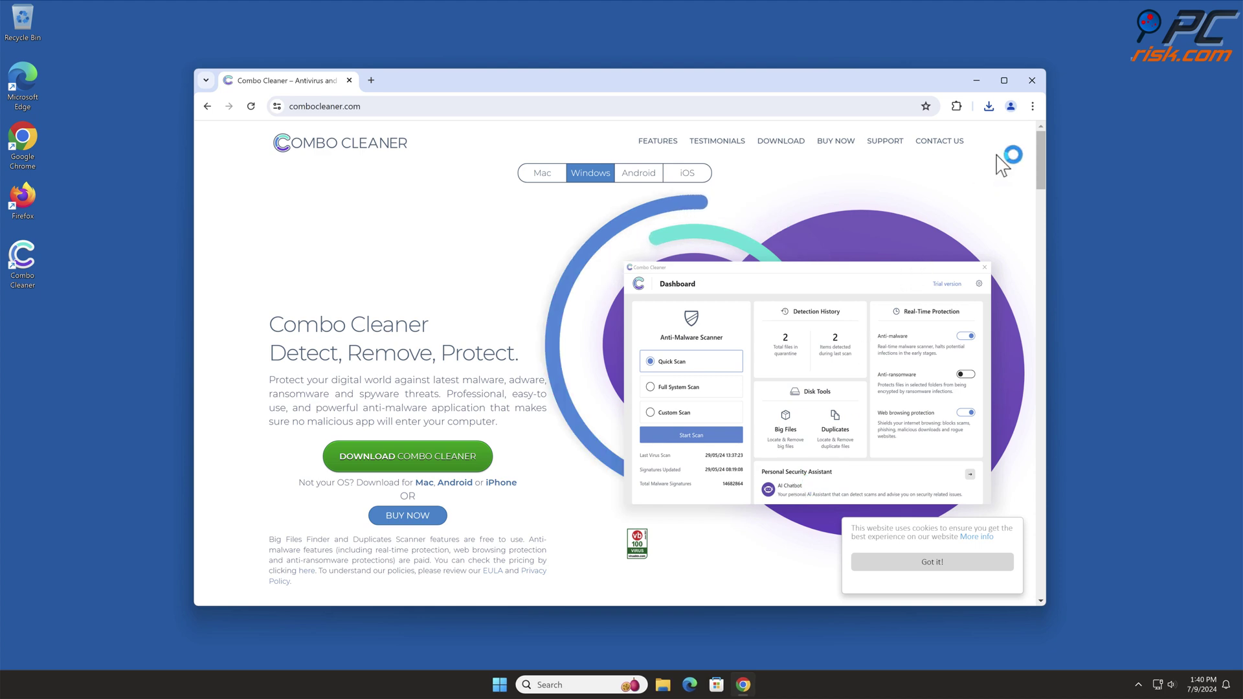
pyautogui.click(1039, 79)
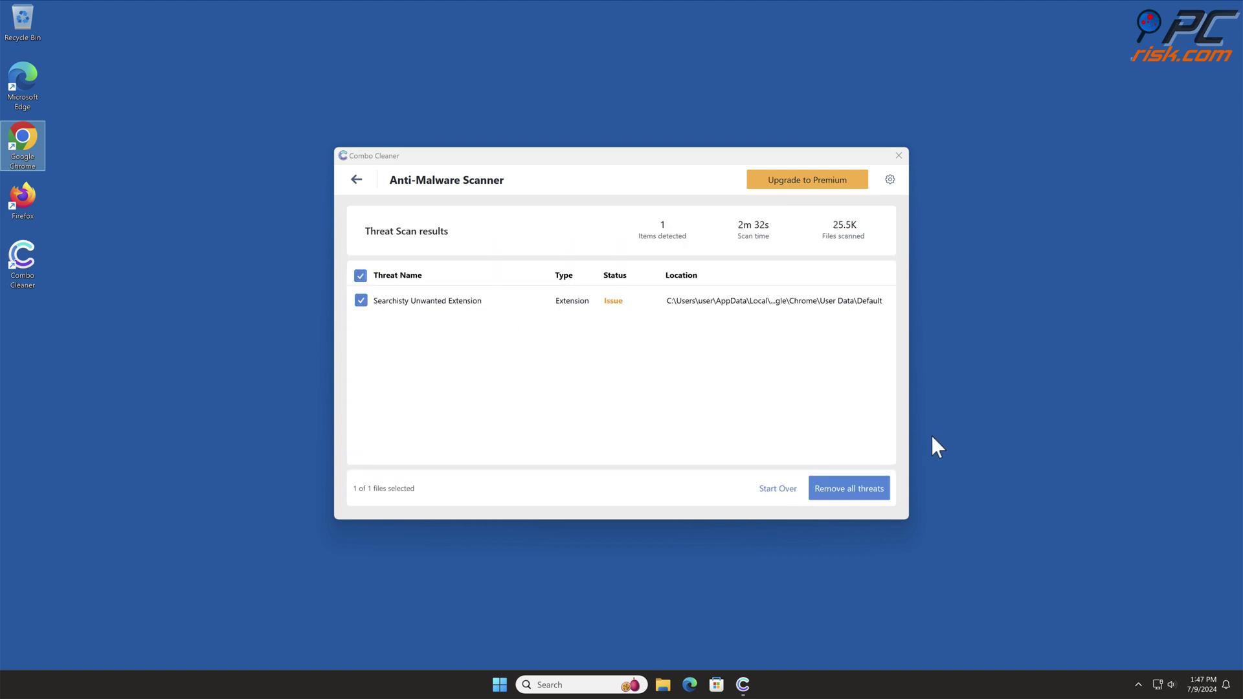
# Choose to remove all detected threats and activate the Combo Cleaner license
pyautogui.click(864, 489)
pyautogui.click(472, 470)
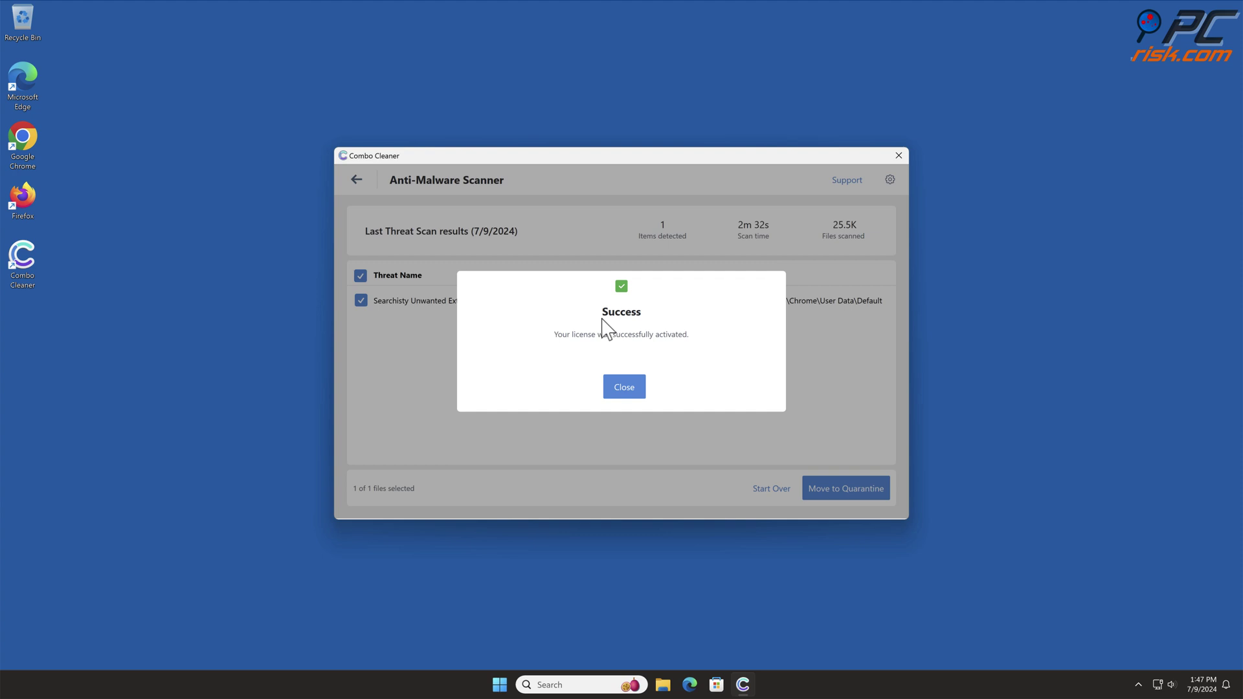
pyautogui.click(626, 390)
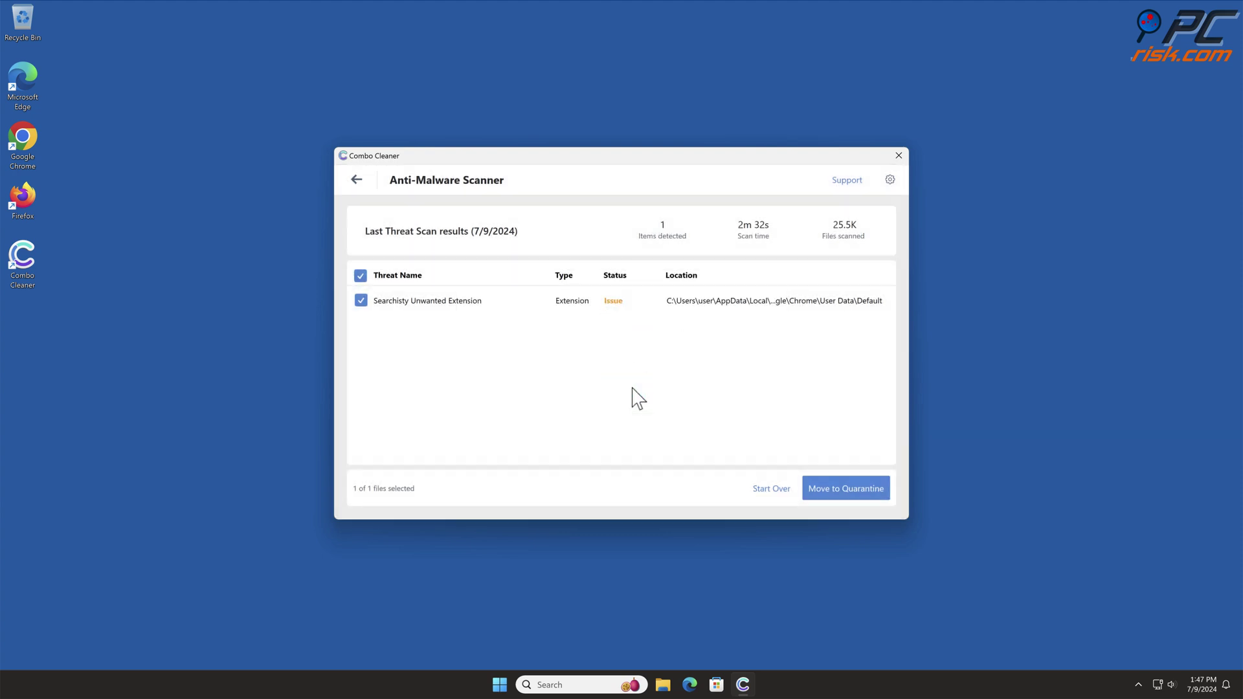
# Quarantine the Searchisty Unwanted Extension, return to the dashboard, and close Combo Cleaner
pyautogui.click(866, 492)
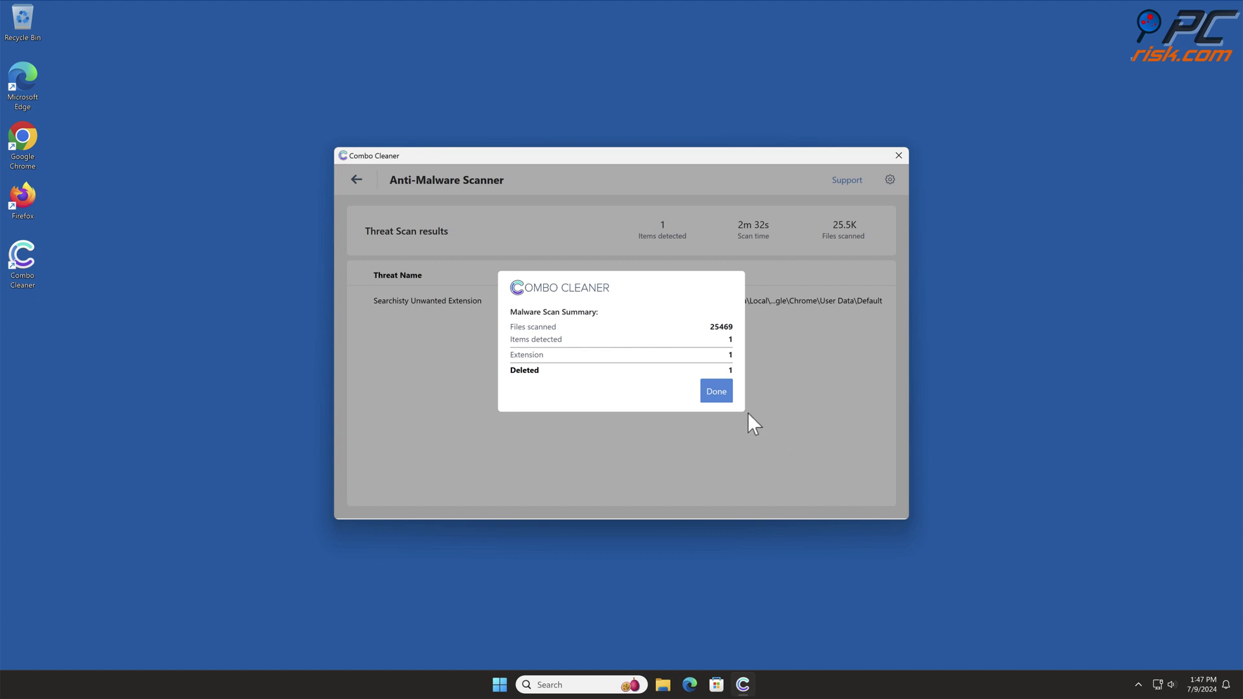
pyautogui.click(716, 391)
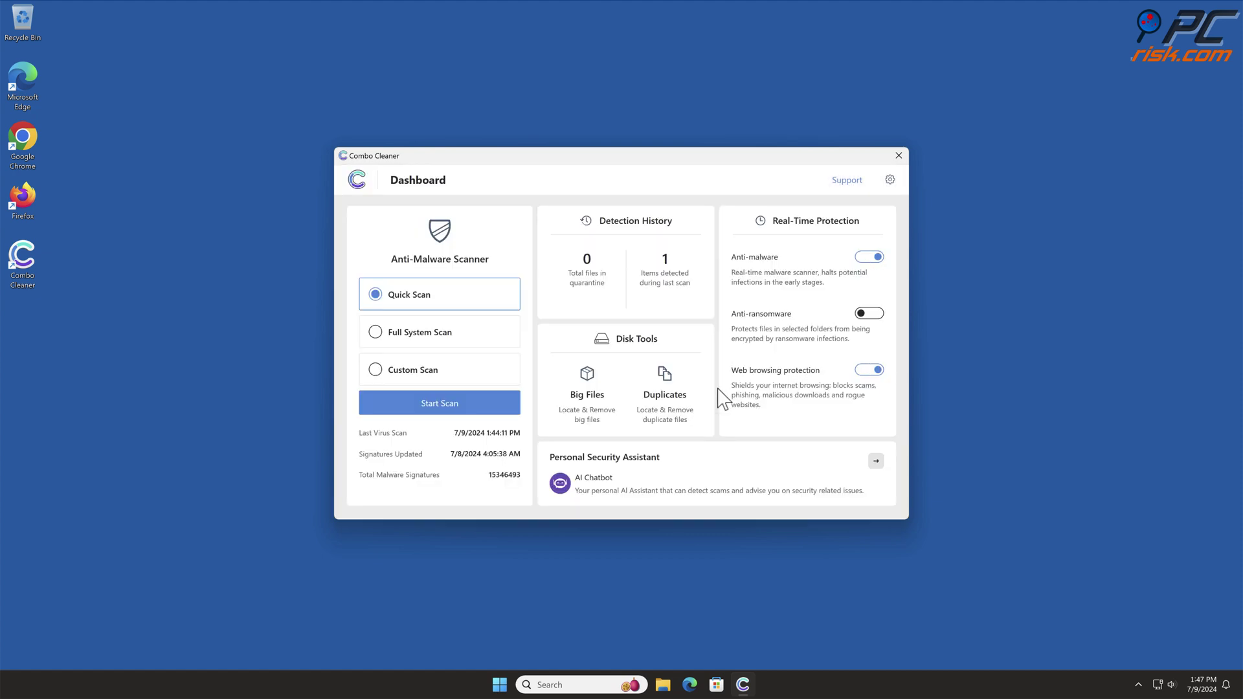
pyautogui.click(899, 156)
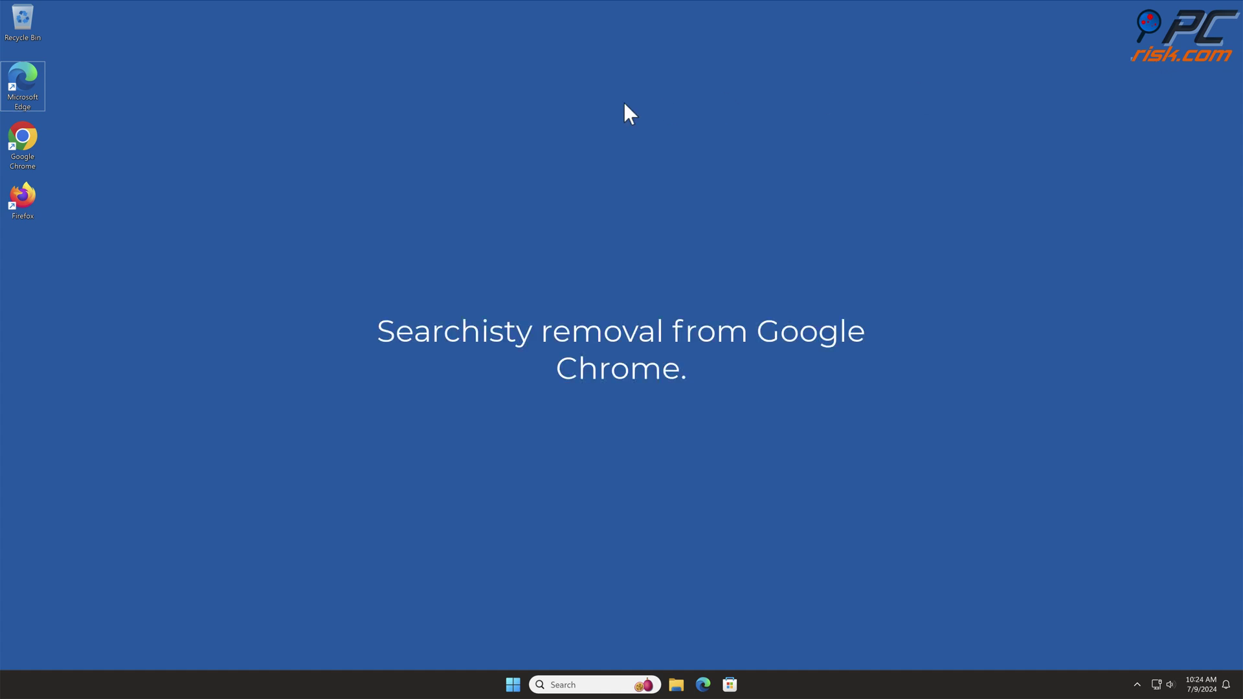
# Launch Chrome, remove Searchisty under Manage Extensions, and open Chrome's Settings
pyautogui.doubleClick(26, 138)
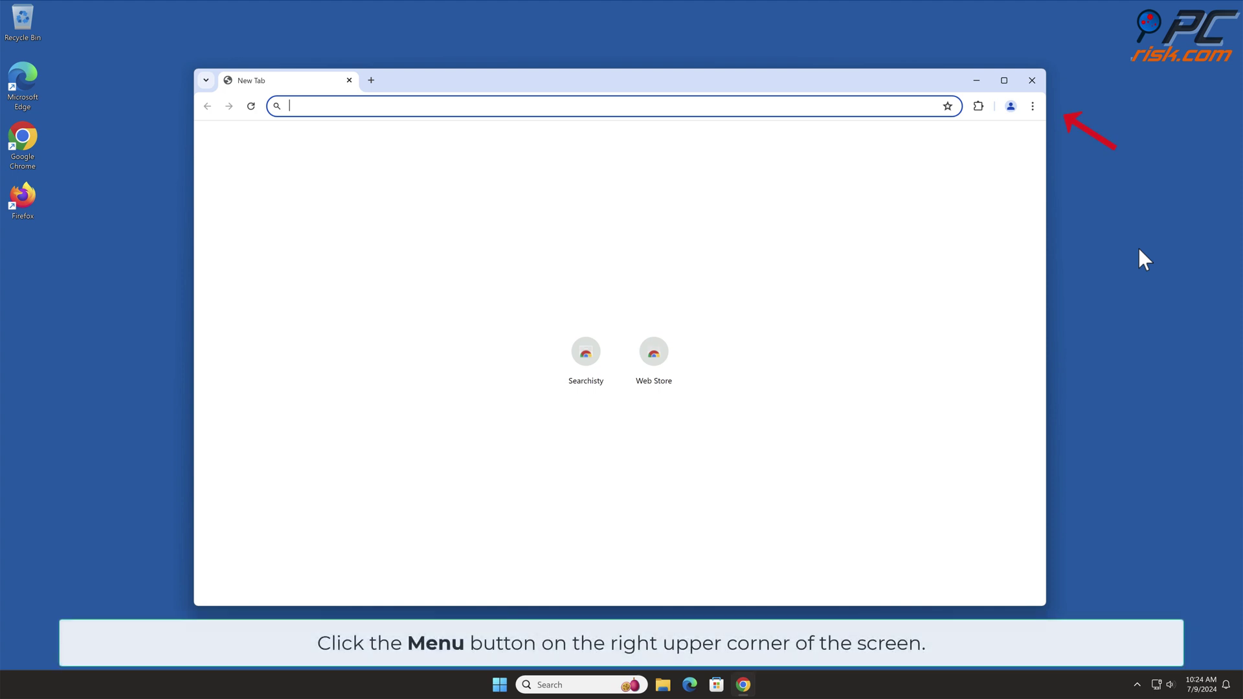
pyautogui.click(1033, 107)
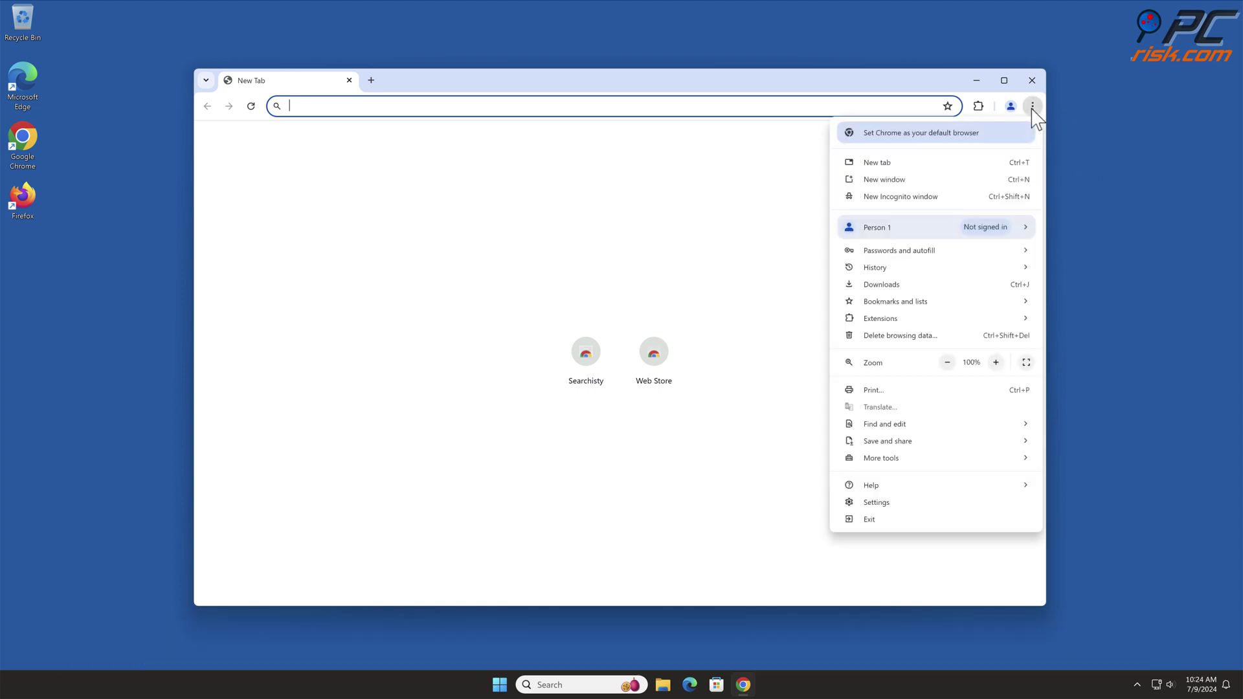
pyautogui.moveTo(930, 318)
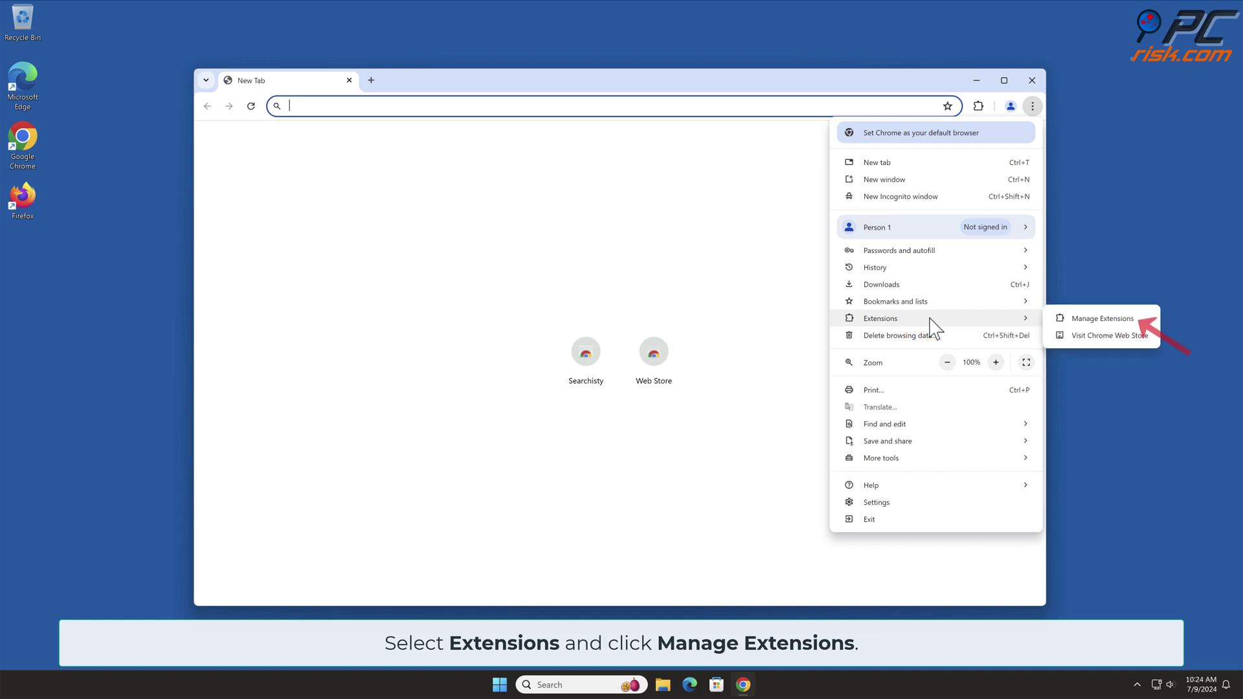
pyautogui.click(1136, 318)
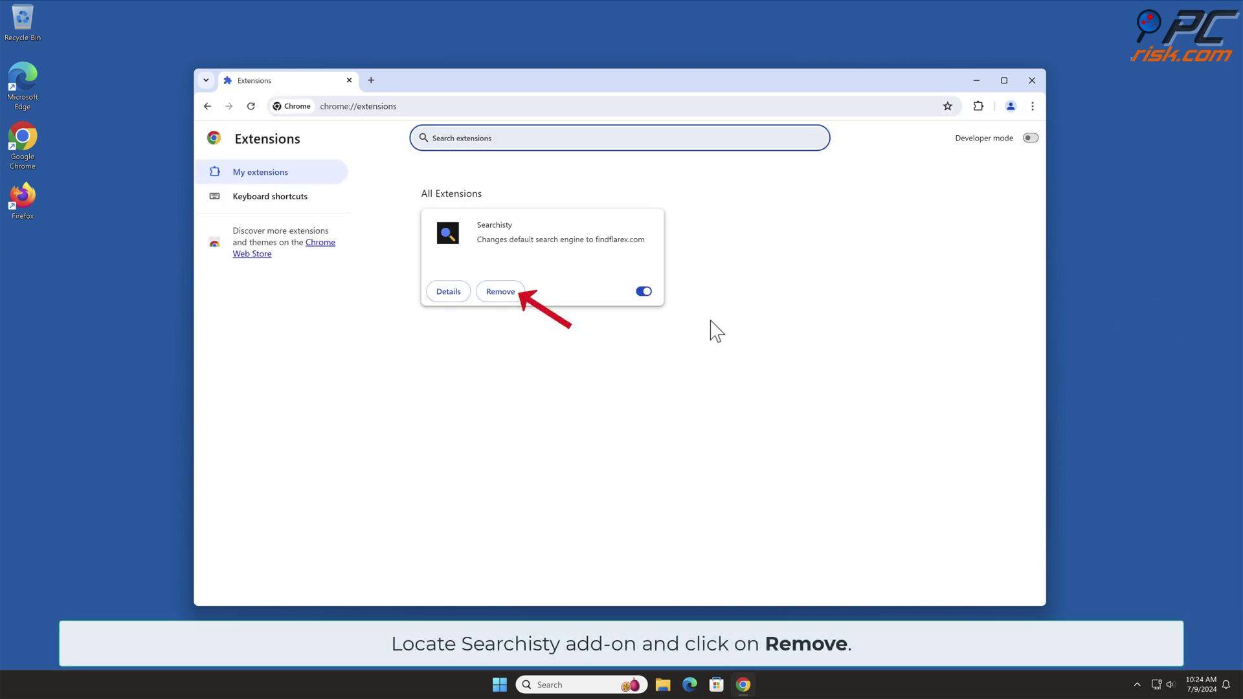
pyautogui.click(510, 297)
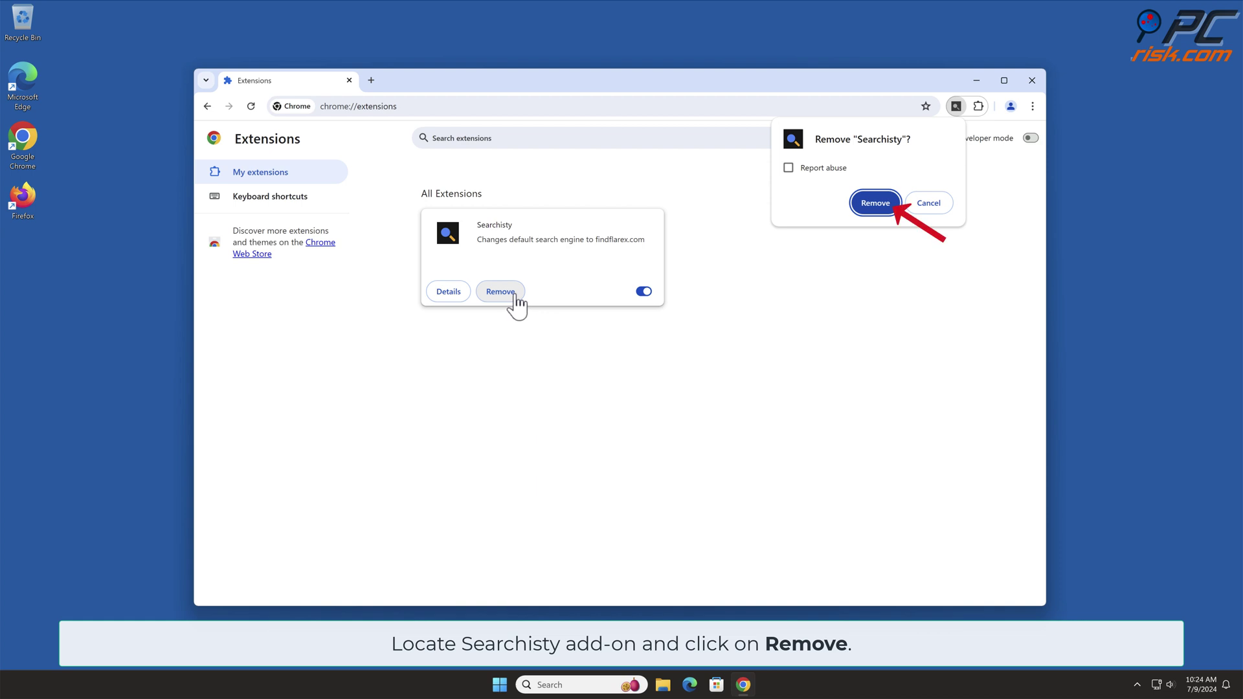
pyautogui.click(885, 204)
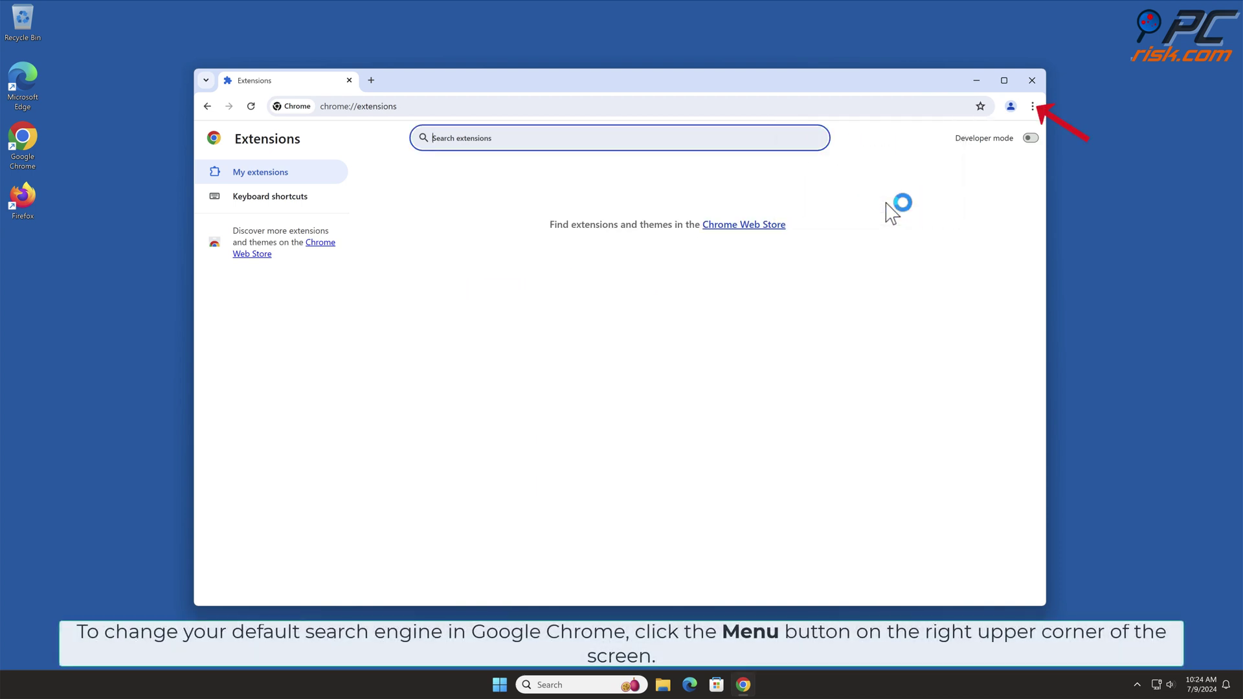
pyautogui.click(1032, 106)
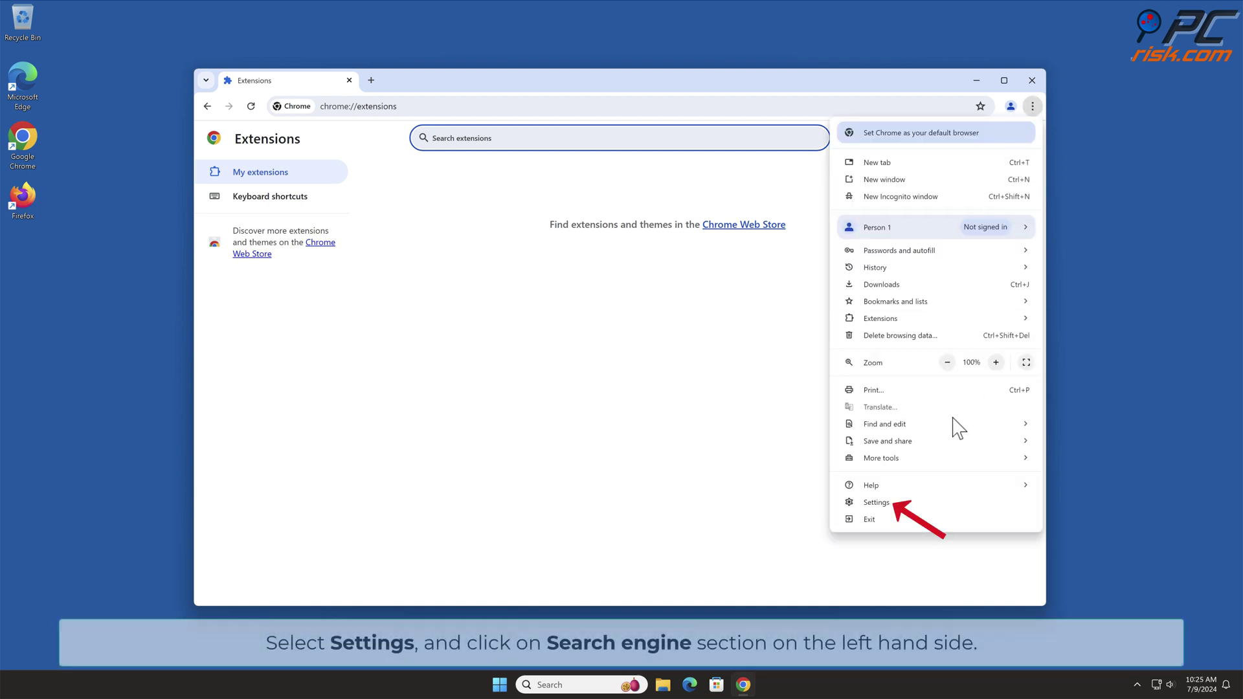
pyautogui.click(887, 503)
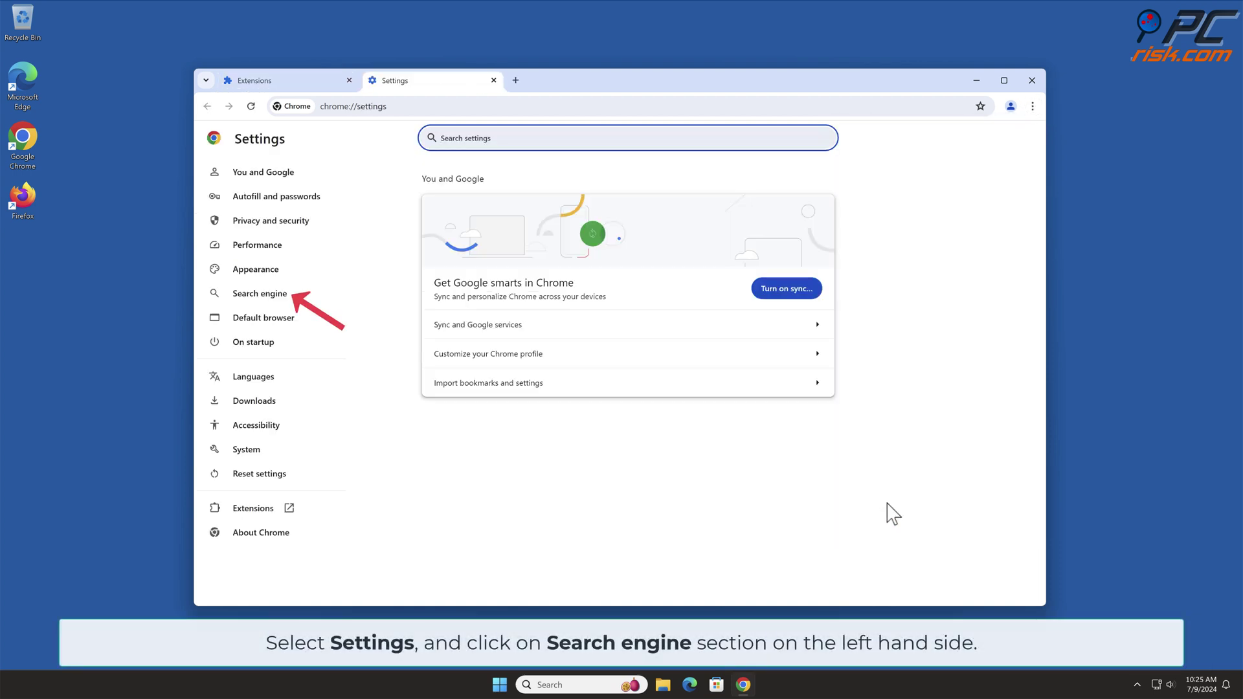
# Make Google the default search engine under Manage search engines and site search
pyautogui.click(308, 299)
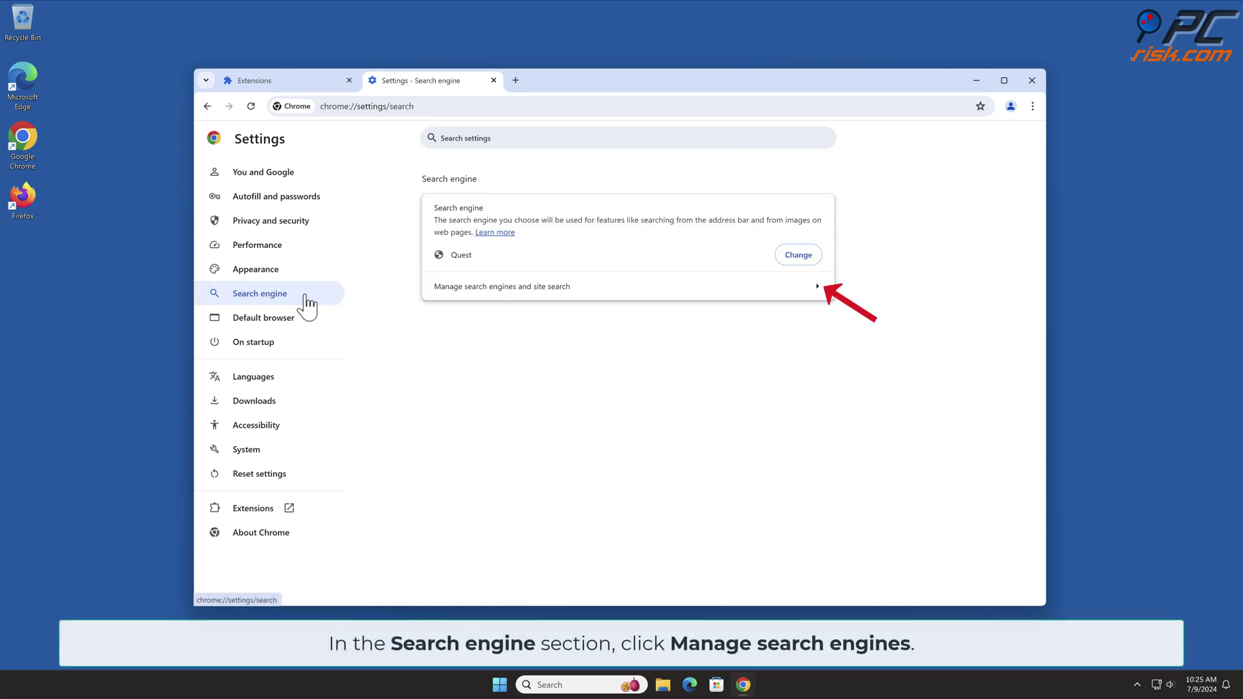
pyautogui.click(822, 297)
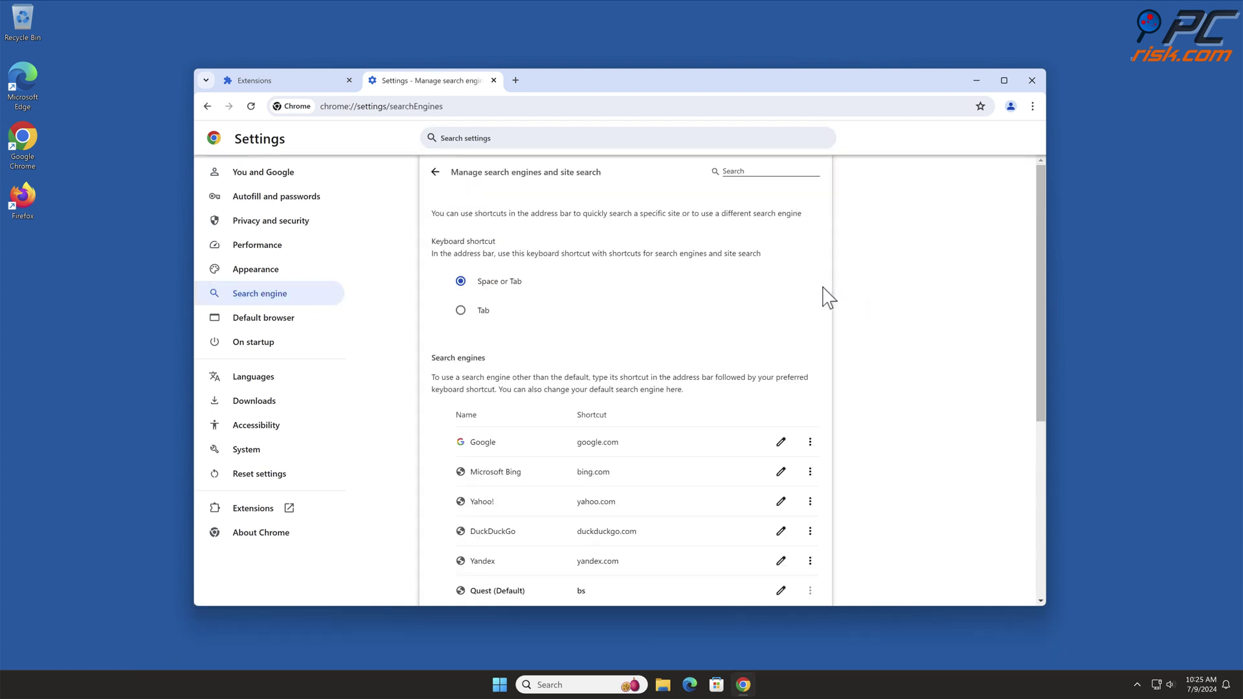
pyautogui.moveTo(1036, 255); pyautogui.dragTo(1034, 346)
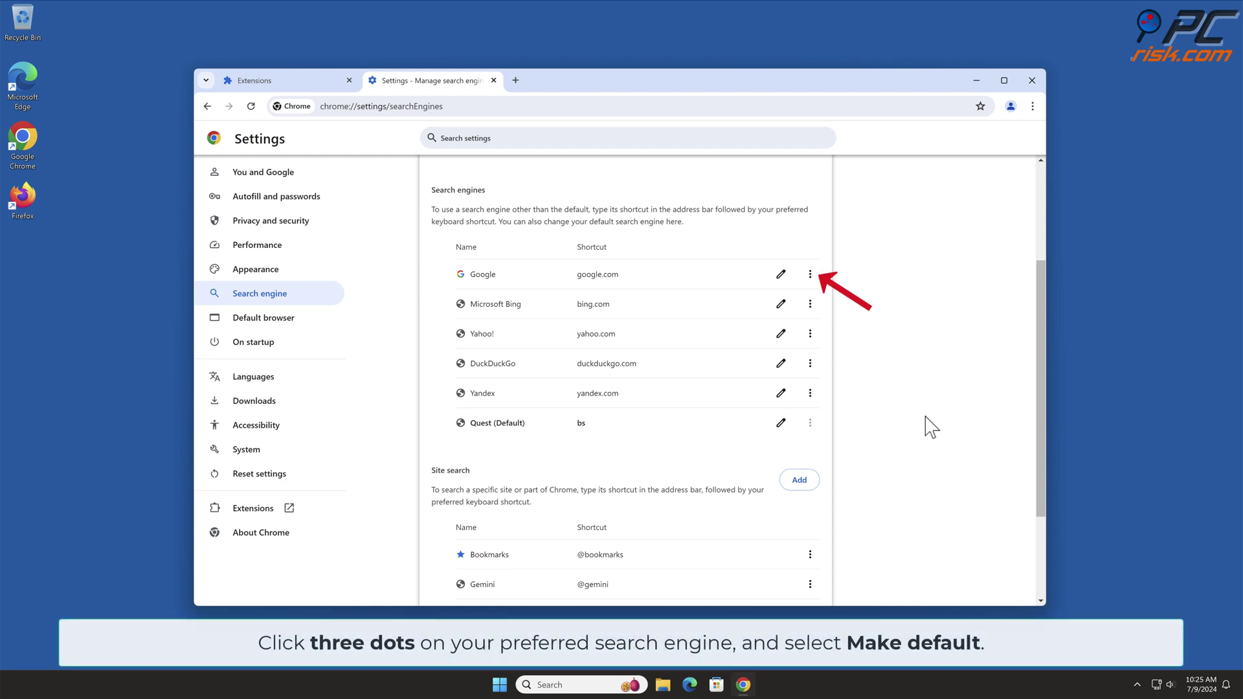
pyautogui.click(809, 275)
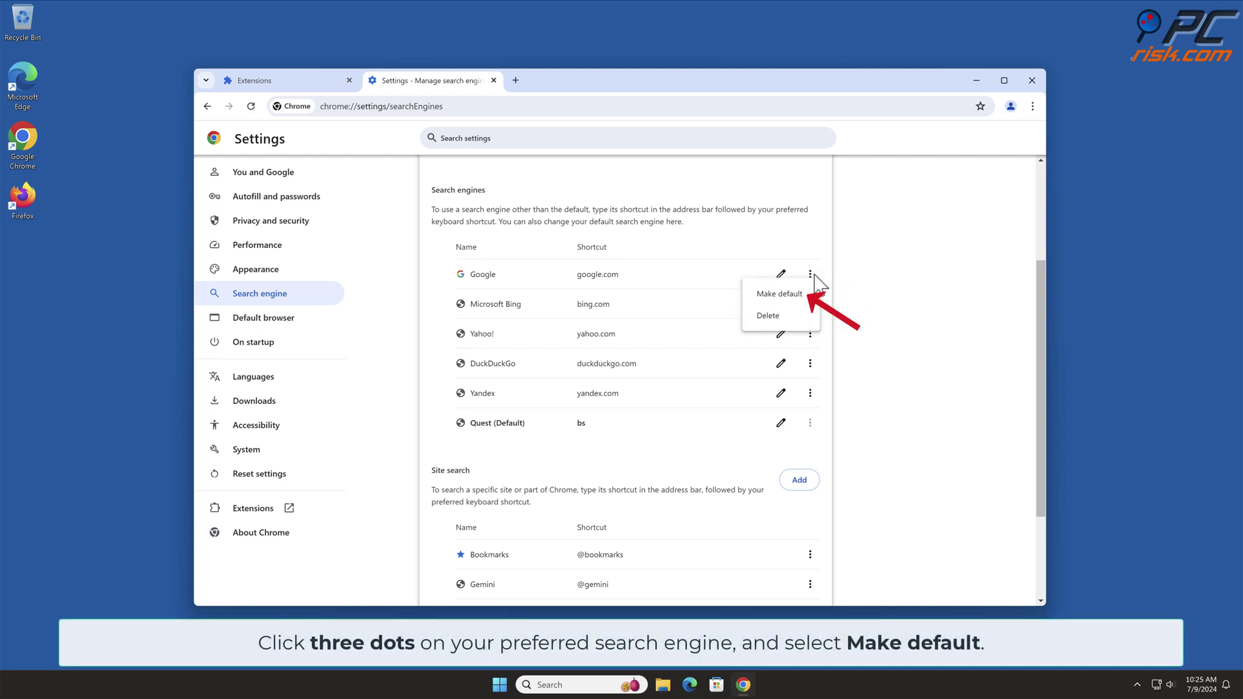
pyautogui.click(810, 295)
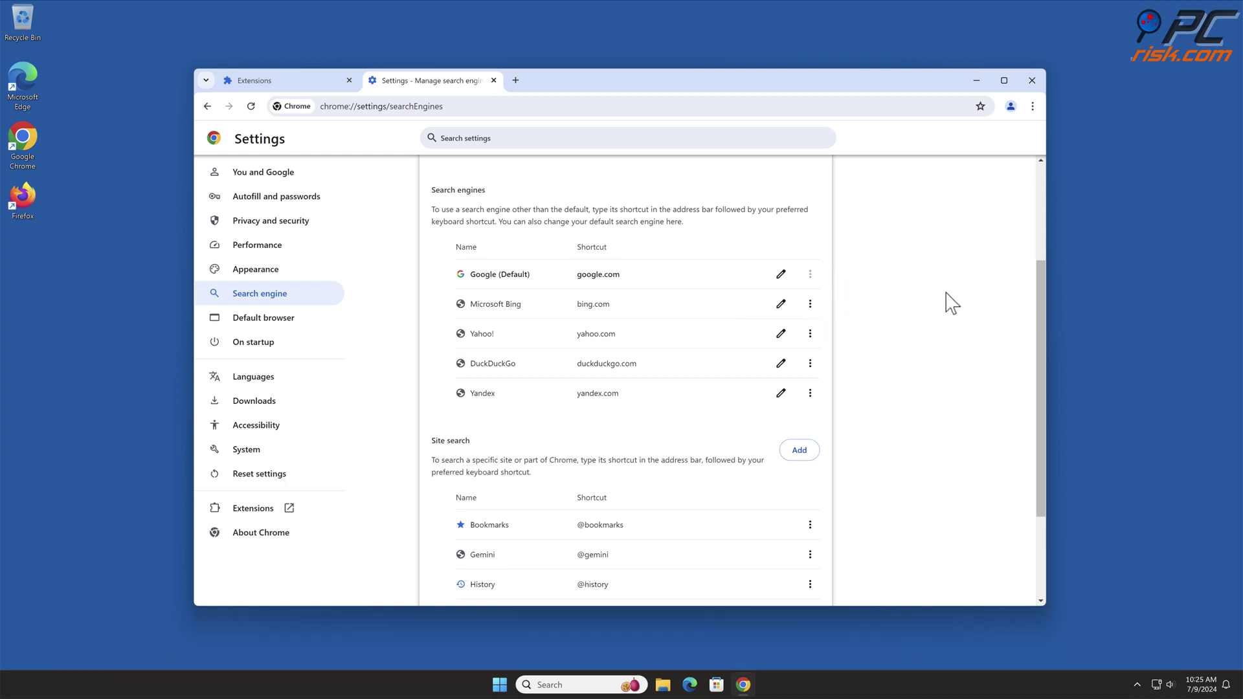
# Delete the Quest entry from the site search list
pyautogui.moveTo(1039, 301); pyautogui.dragTo(1037, 382)
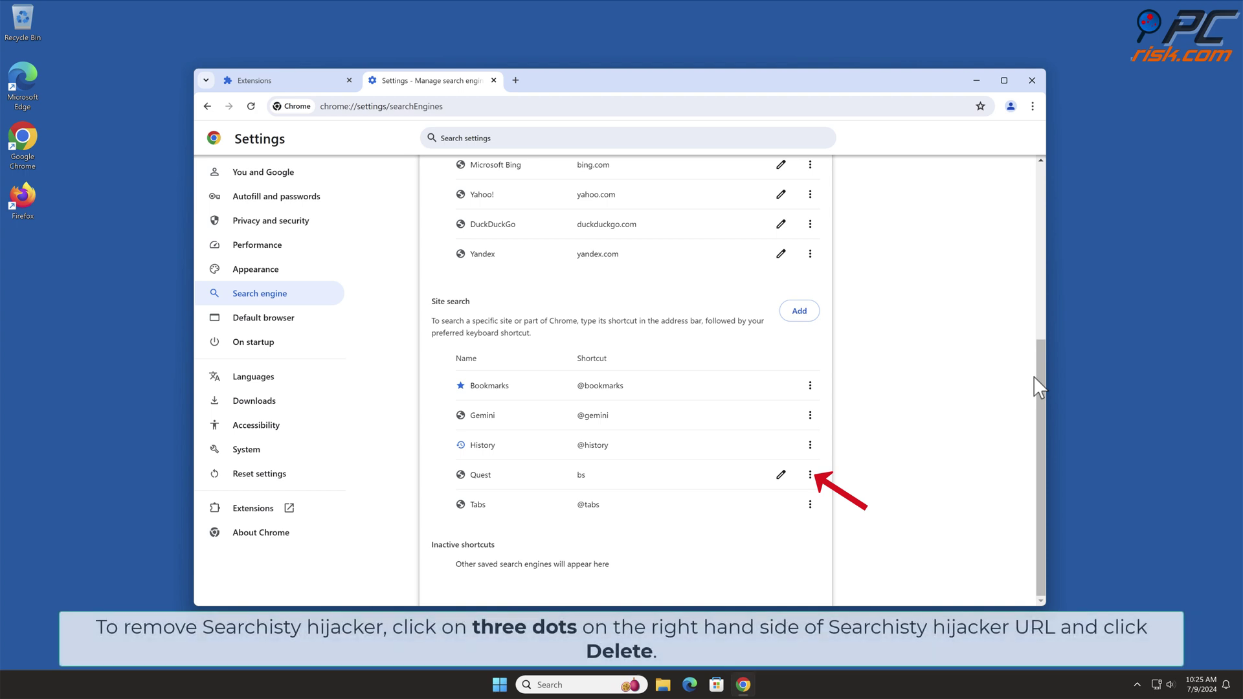
pyautogui.click(809, 474)
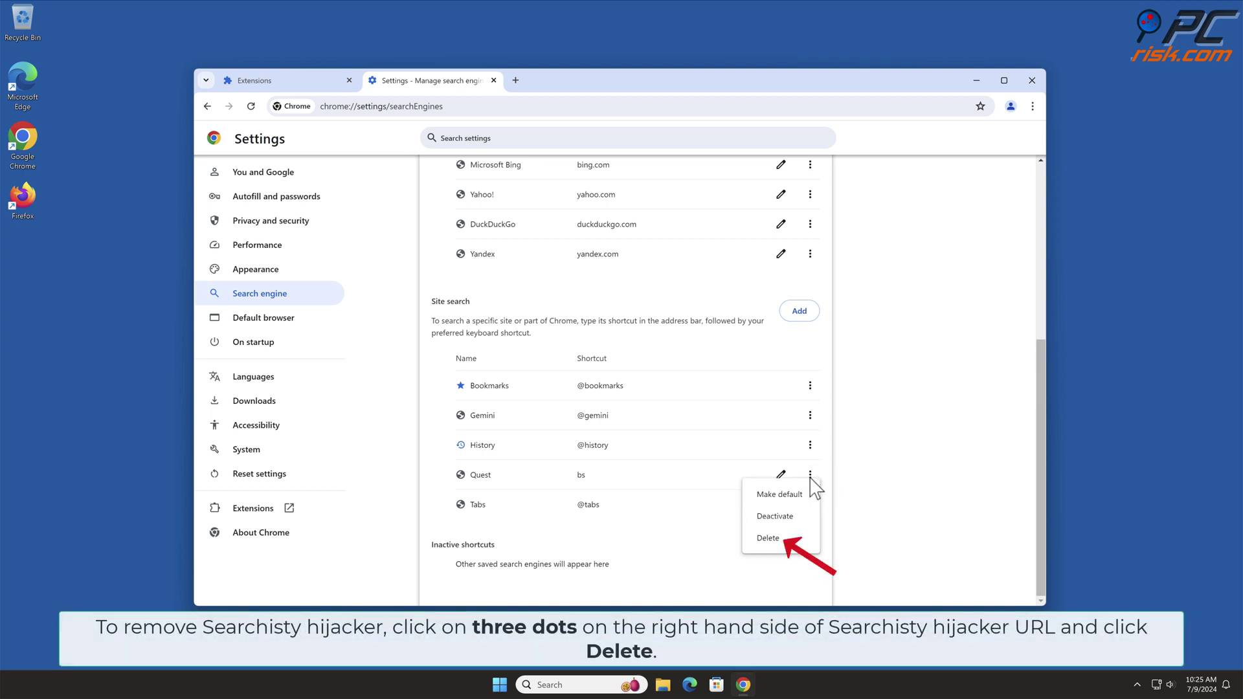
pyautogui.click(780, 538)
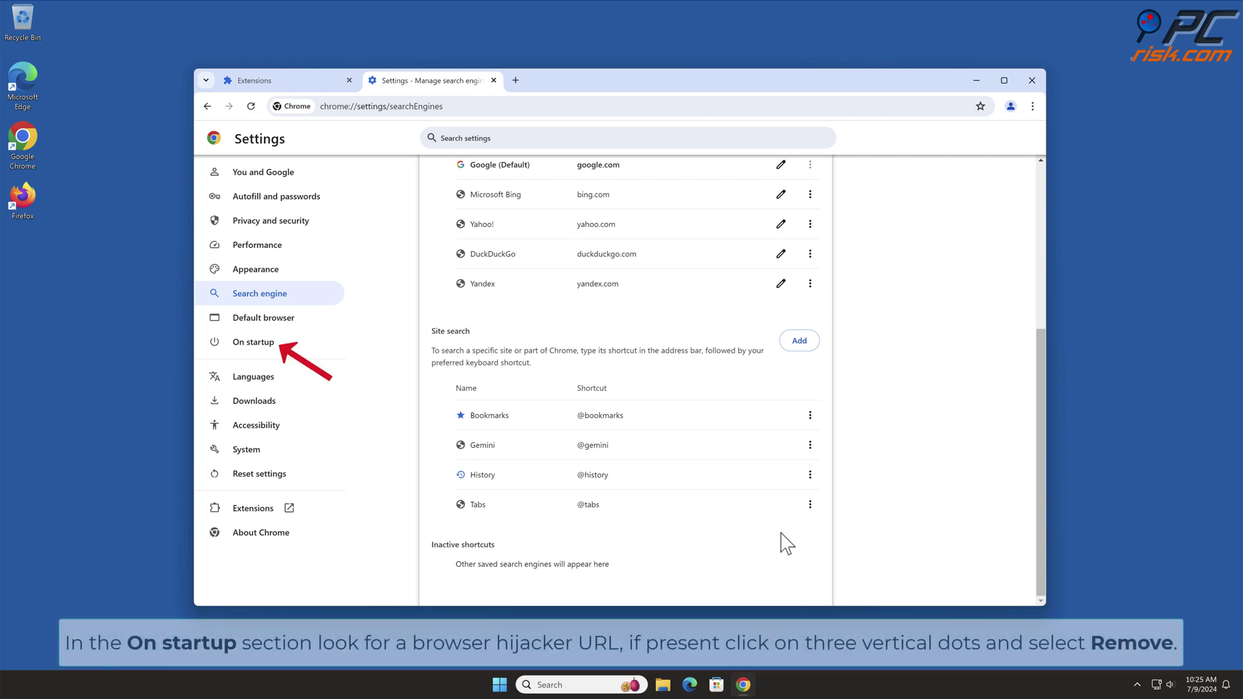
# Remove findflarex.com from the On startup pages and close Chrome
pyautogui.click(278, 349)
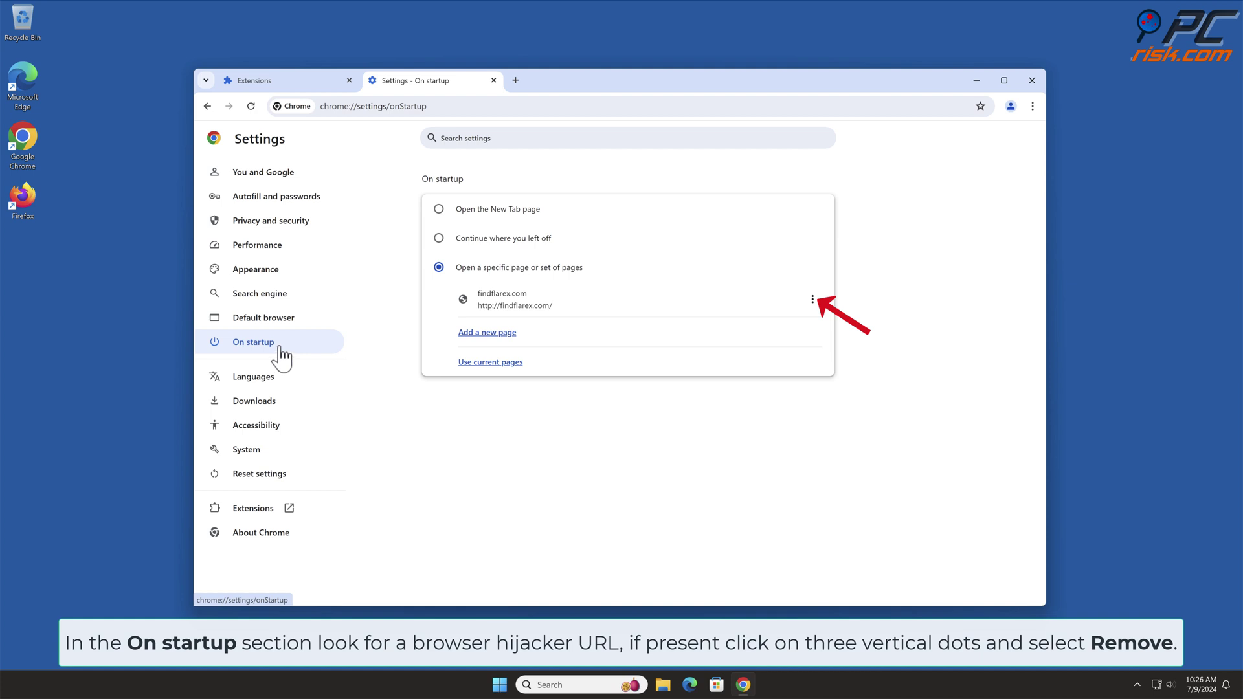
pyautogui.click(812, 300)
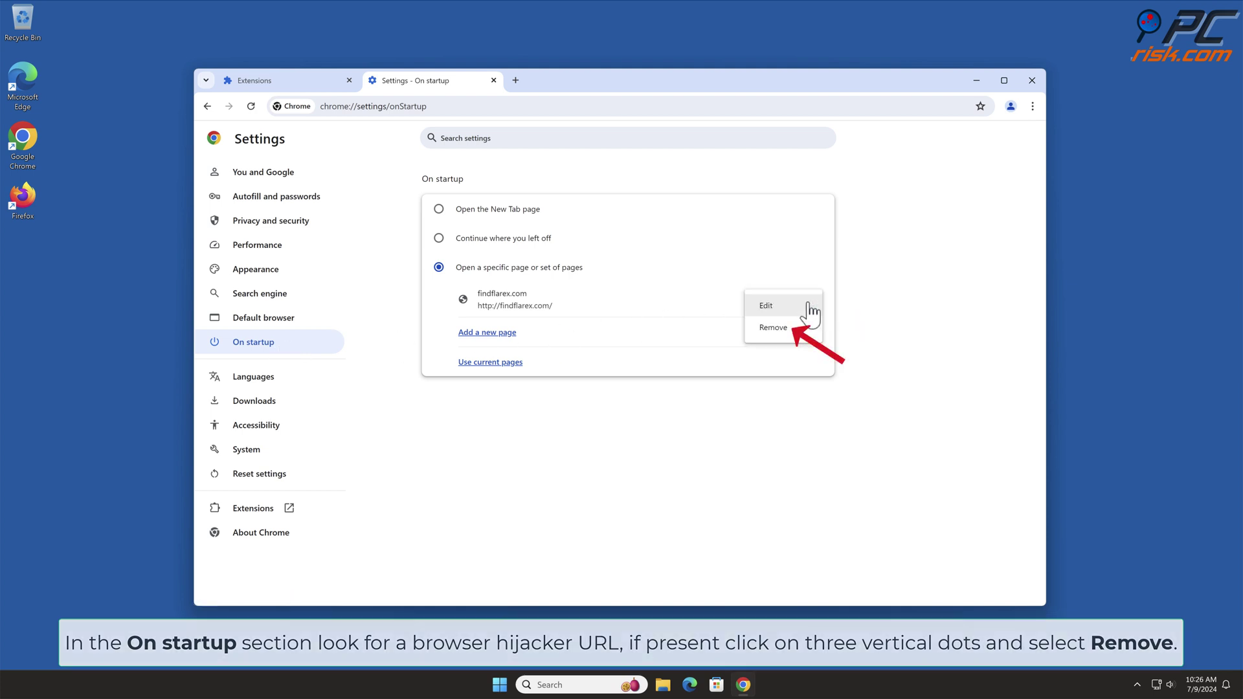
pyautogui.click(791, 327)
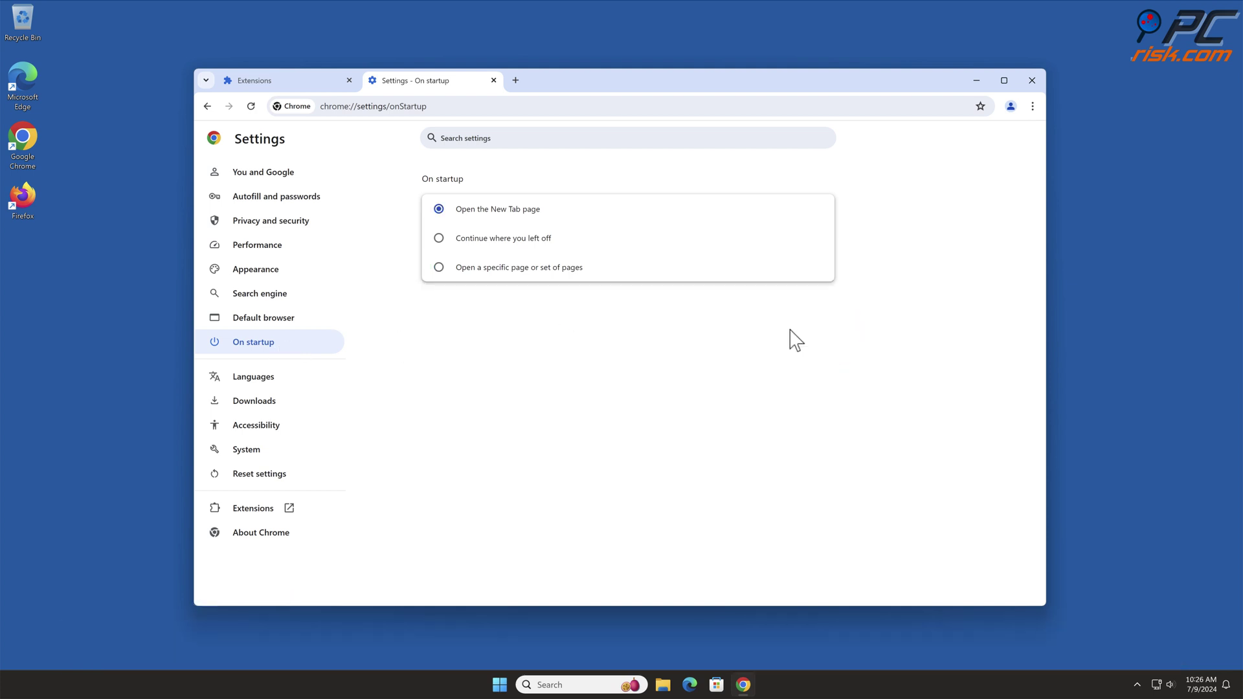
pyautogui.click(1032, 80)
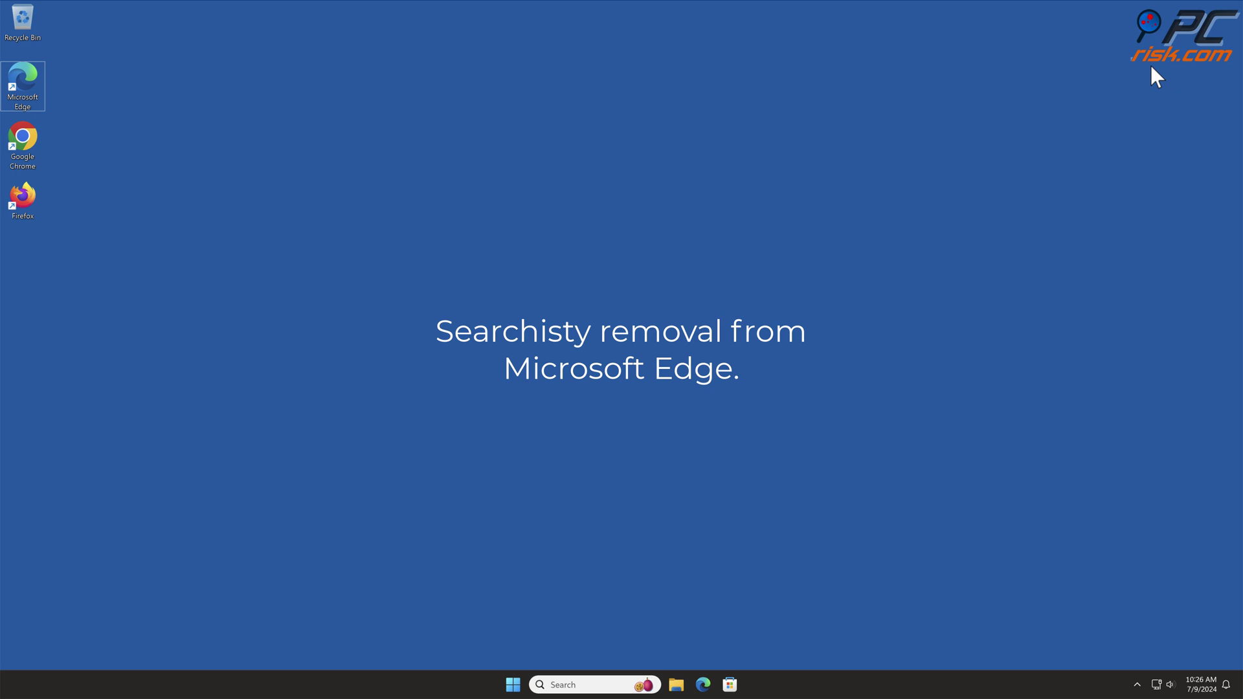
# Launch Edge and remove the Searchisty extension from its Extensions page
pyautogui.doubleClick(26, 87)
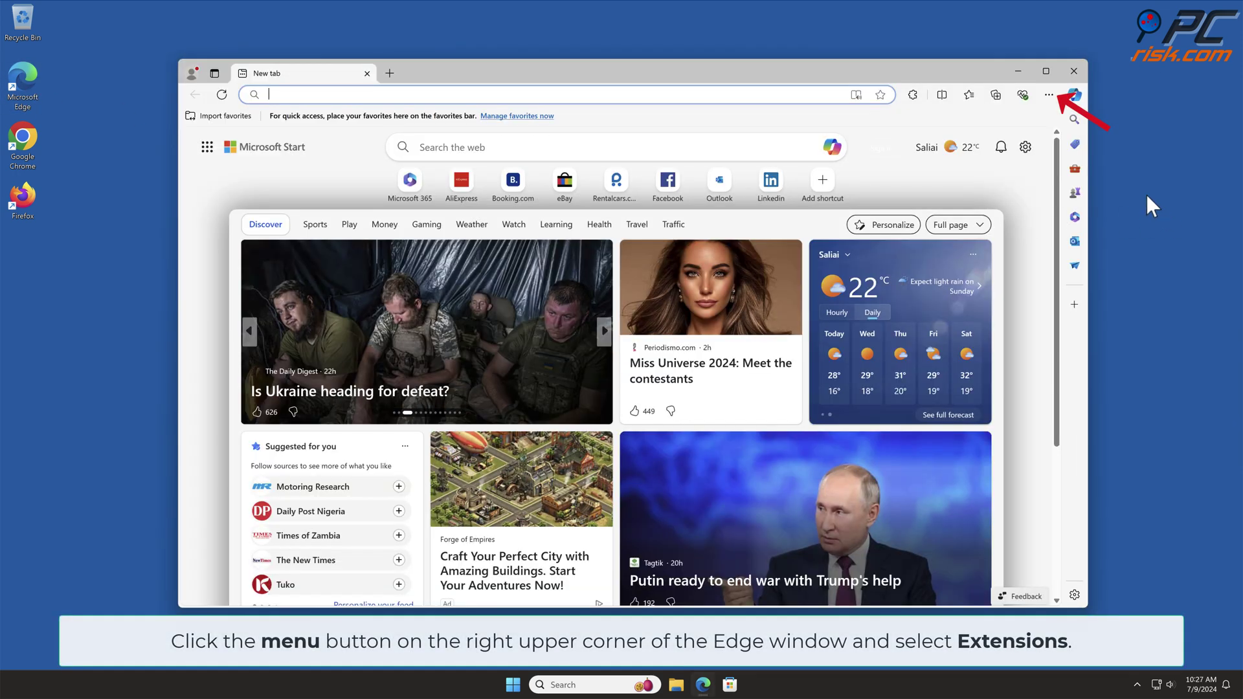
pyautogui.click(1049, 95)
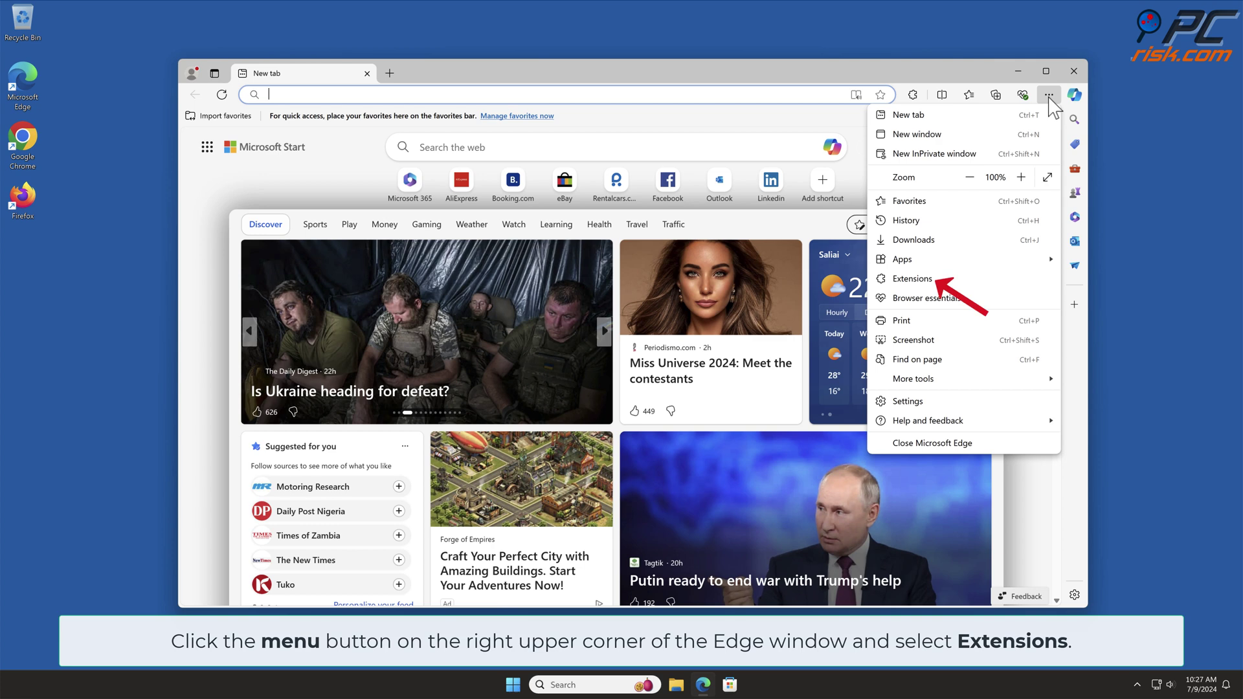
pyautogui.click(948, 279)
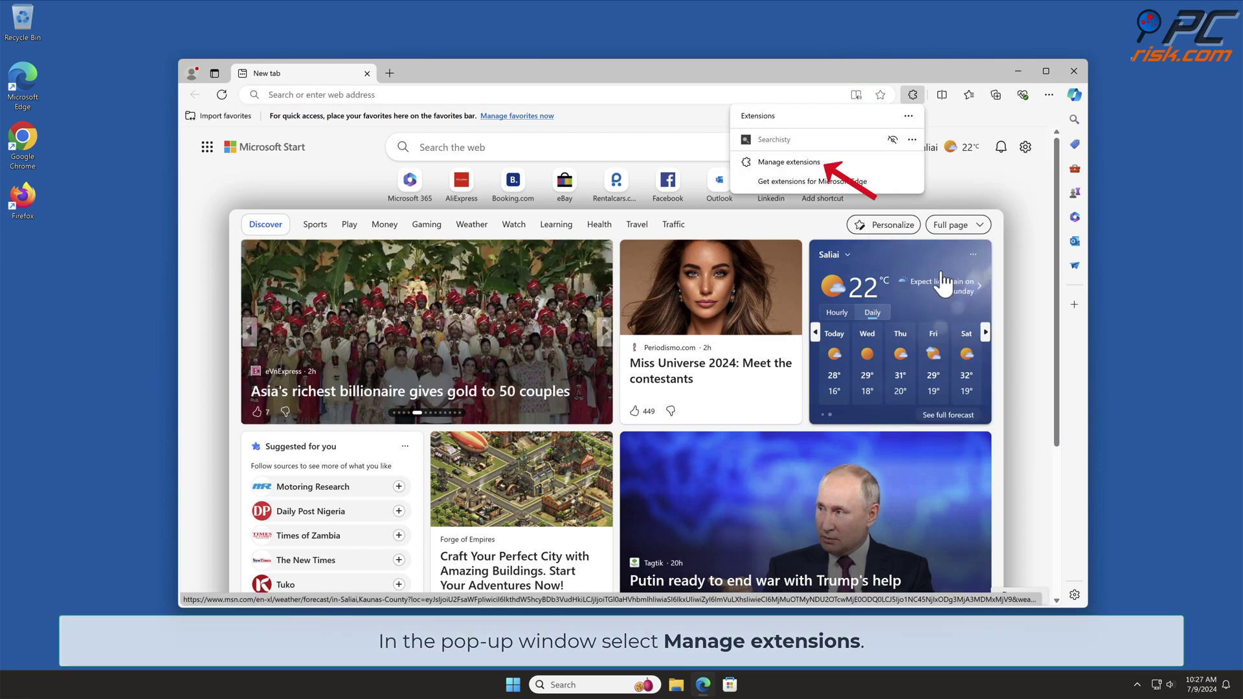
pyautogui.click(831, 164)
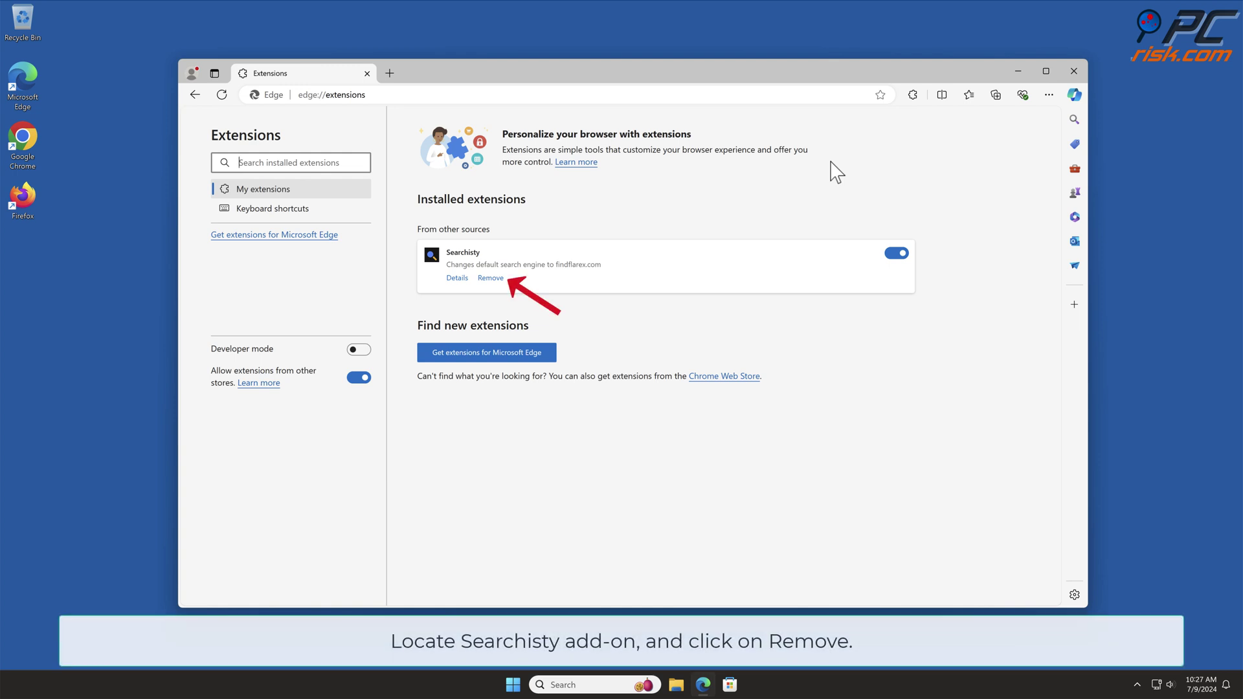
pyautogui.click(490, 278)
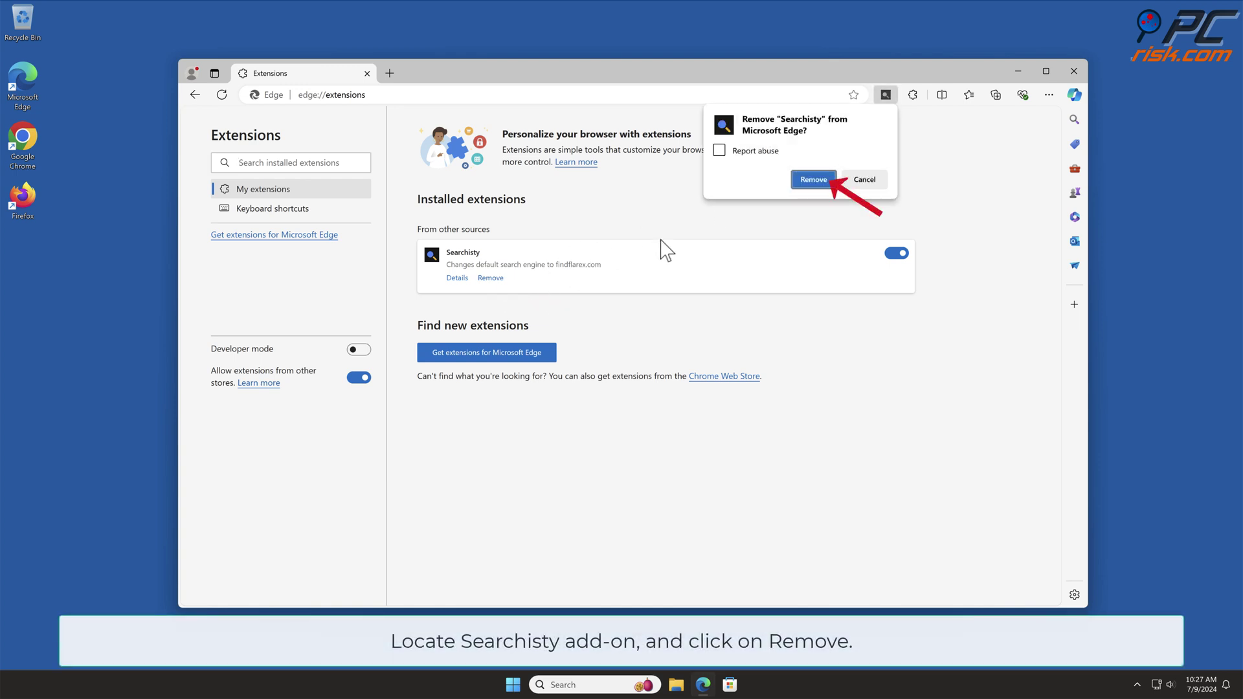
pyautogui.click(815, 182)
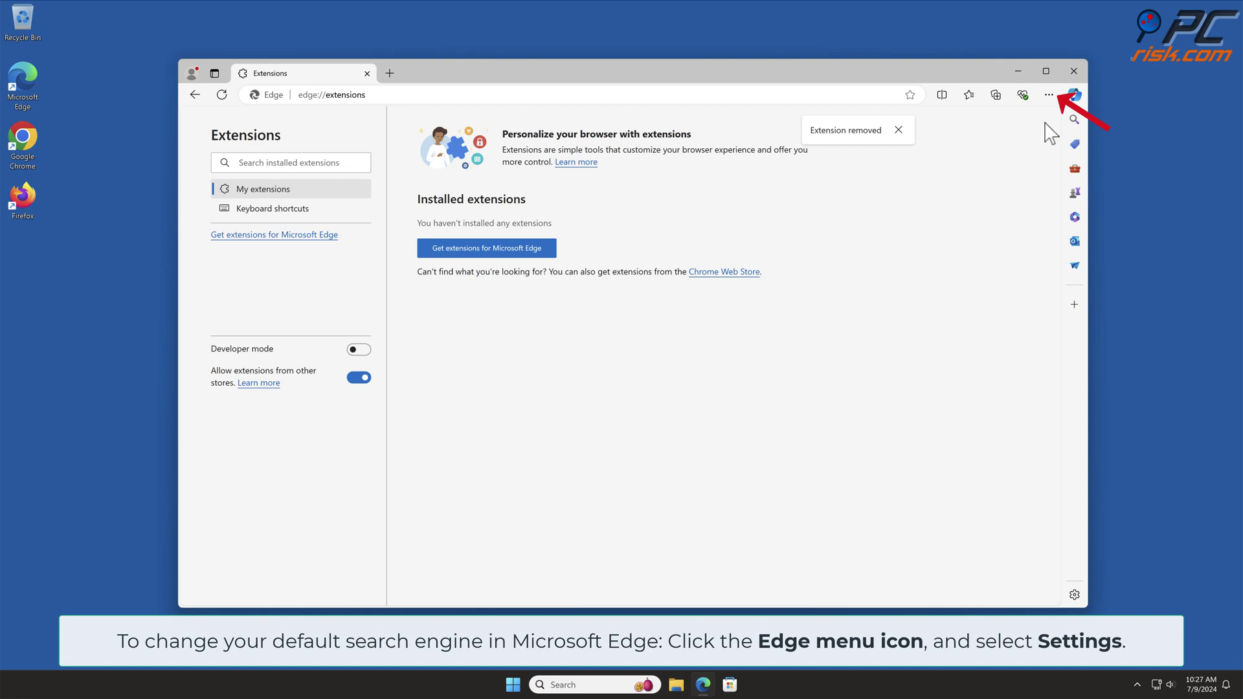
# In Edge settings, open the search engine list under Privacy, search, and services > Address bar and search
pyautogui.click(1048, 95)
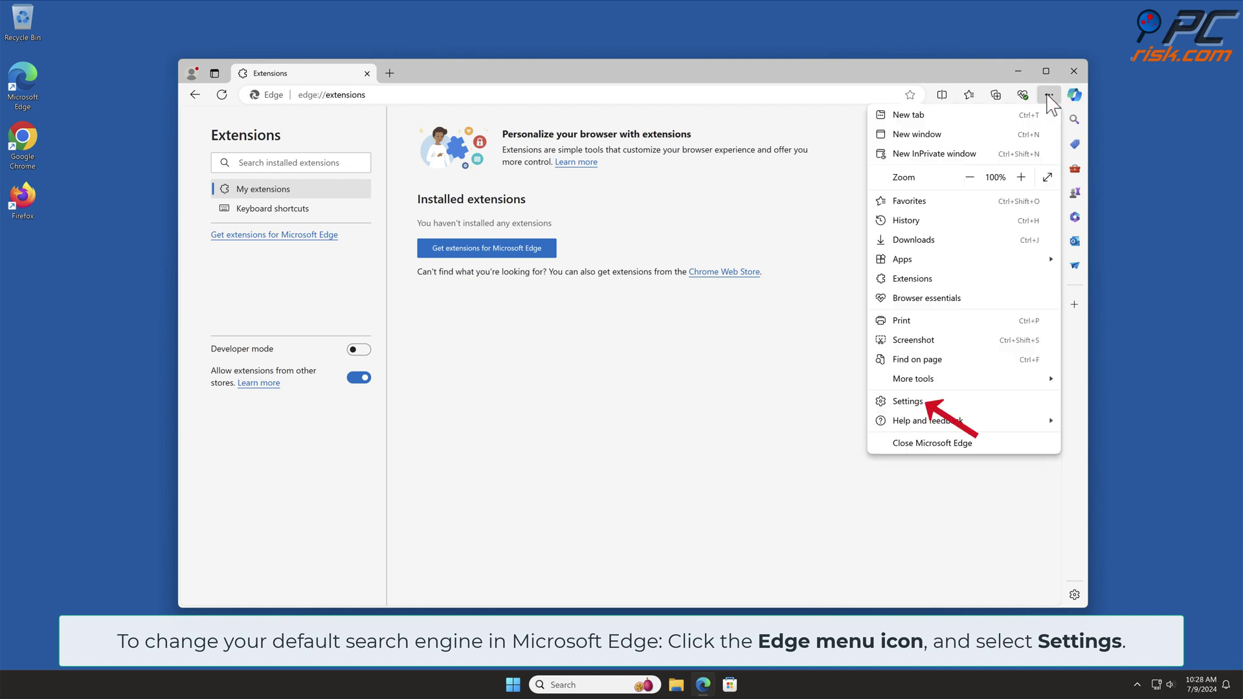
pyautogui.click(937, 403)
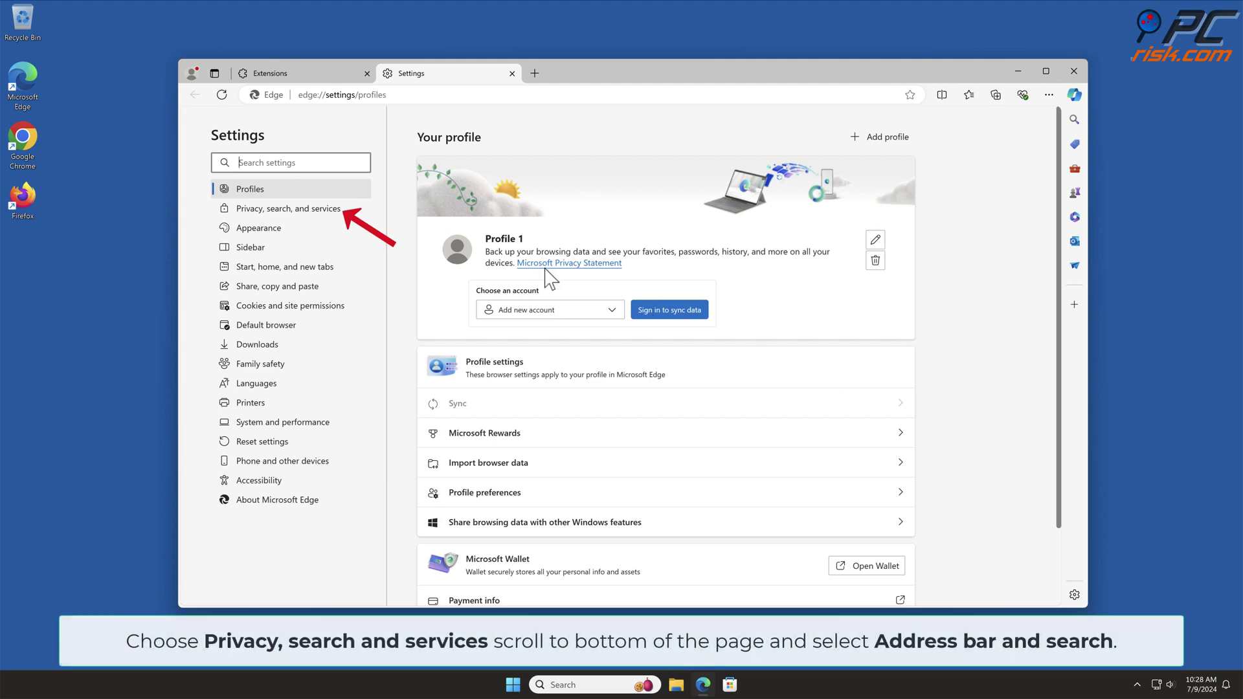
pyautogui.click(338, 209)
pyautogui.moveTo(1059, 155); pyautogui.dragTo(1059, 550)
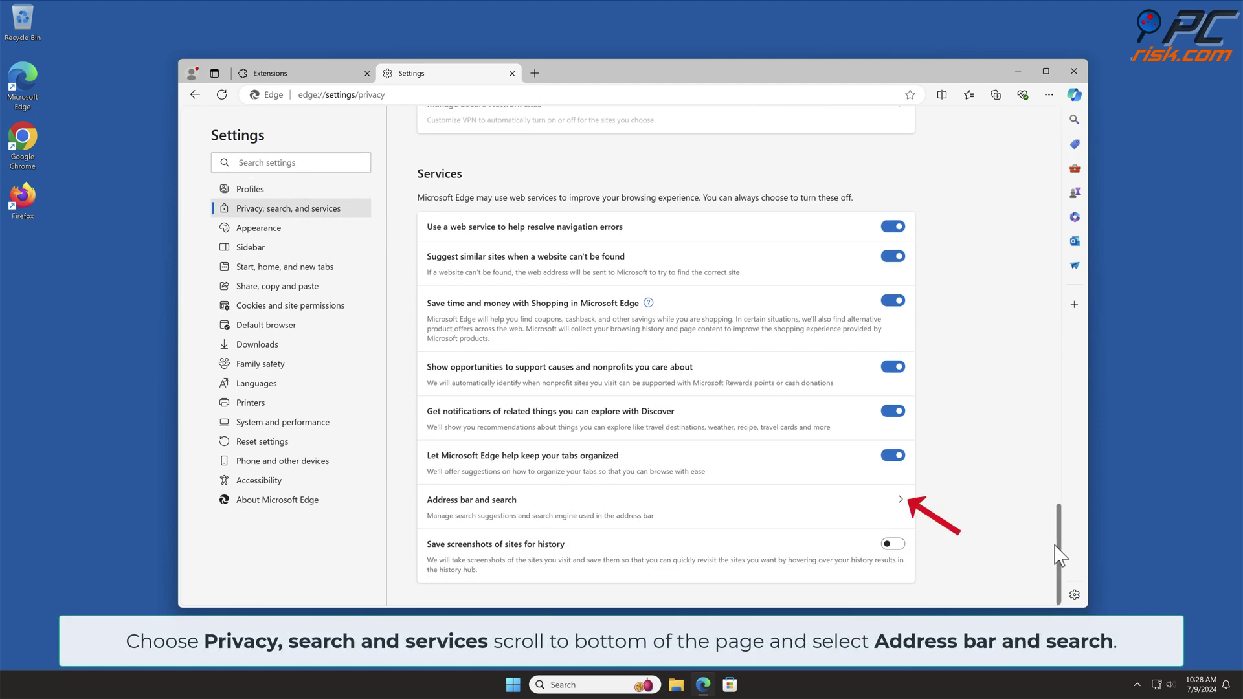
pyautogui.click(900, 498)
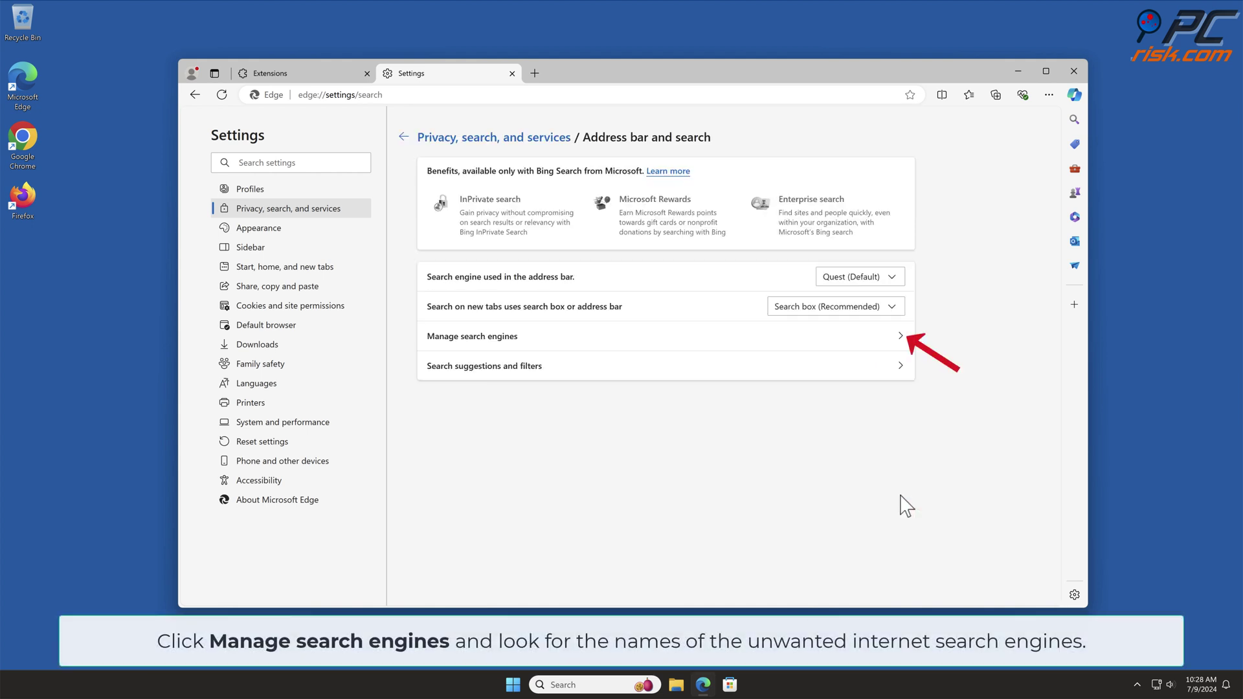
pyautogui.click(899, 338)
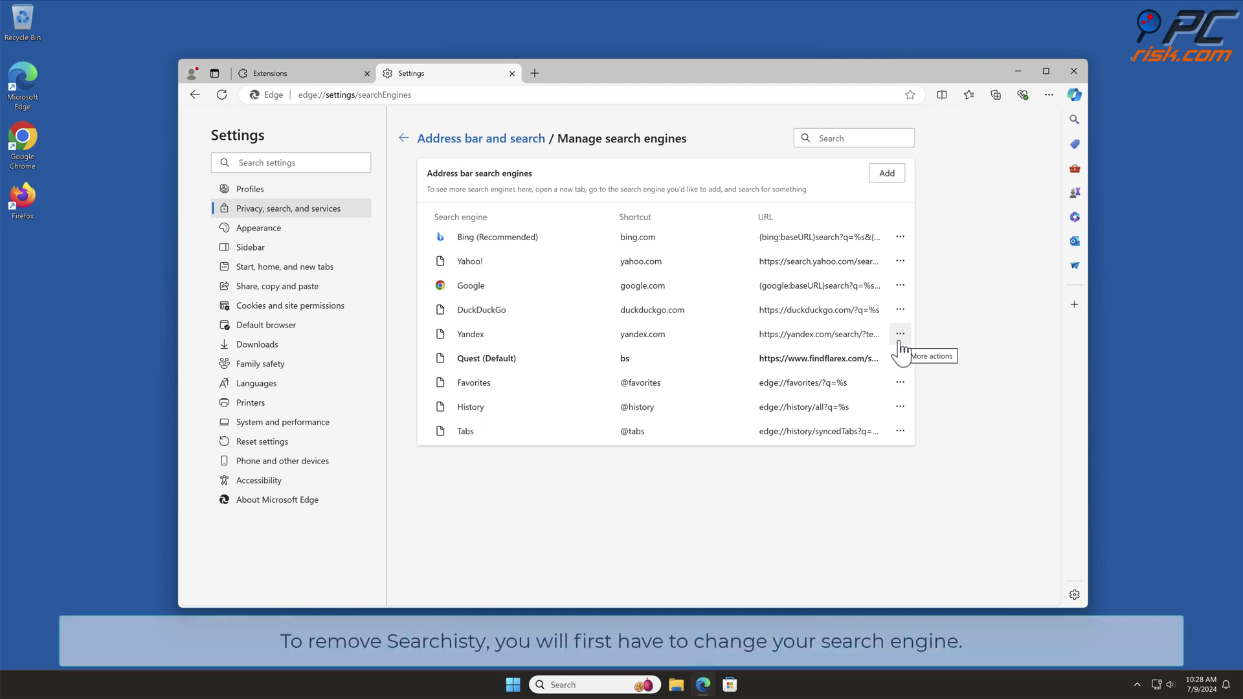
# Make Bing the default search engine, then remove the Quest entry
pyautogui.click(900, 358)
pyautogui.click(1008, 370)
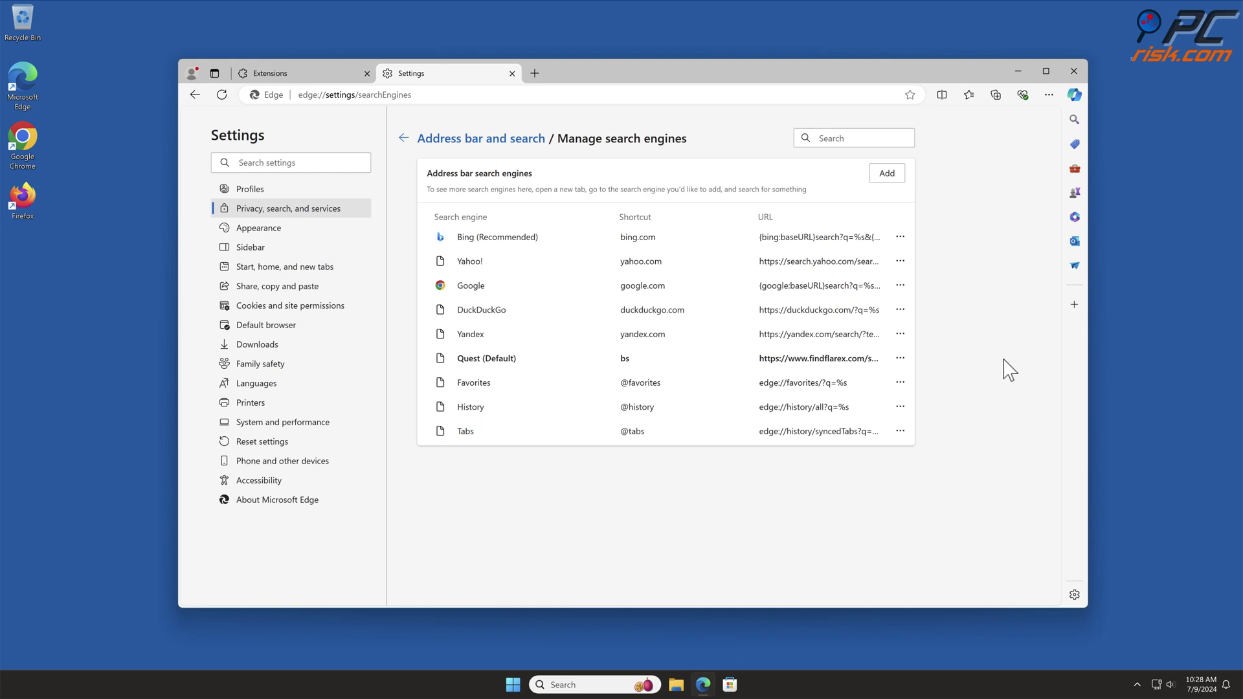
pyautogui.click(908, 237)
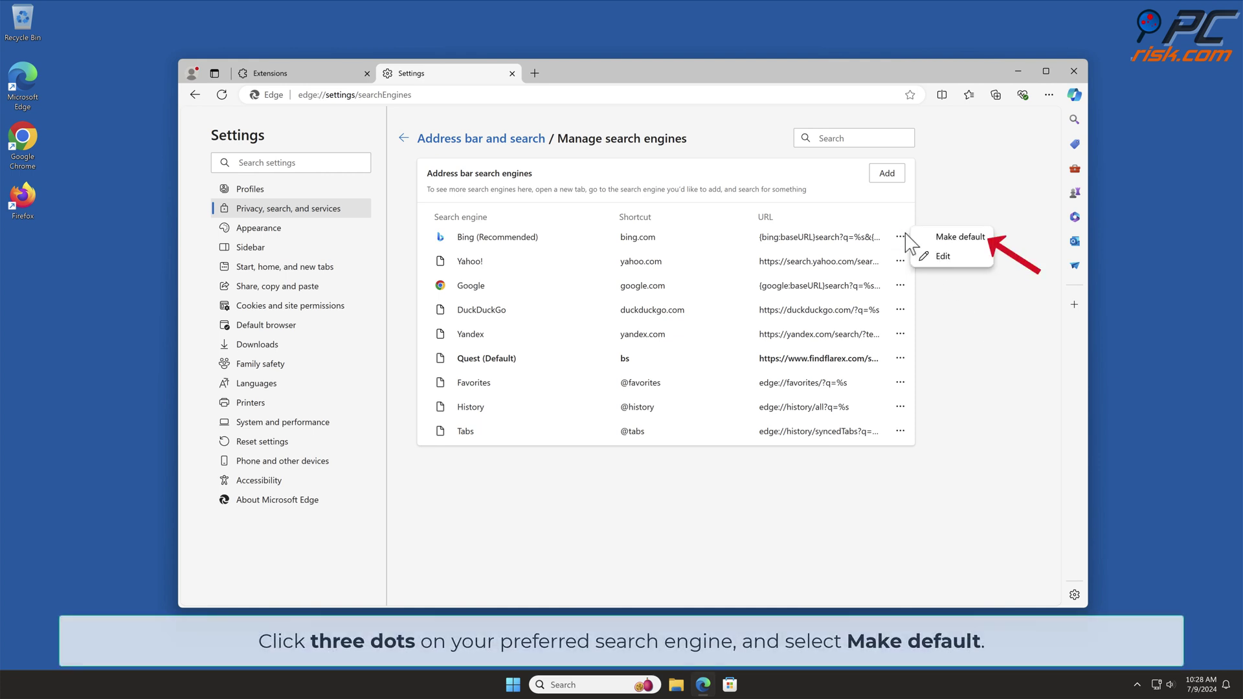
pyautogui.click(954, 237)
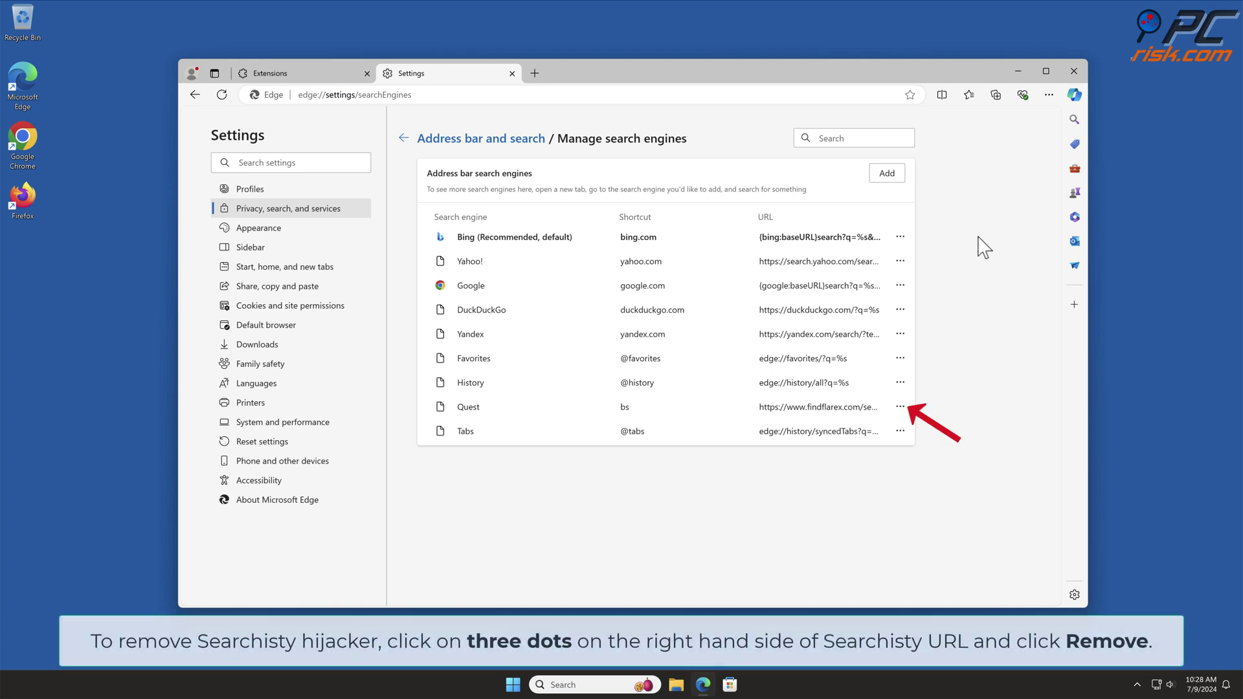
pyautogui.click(902, 407)
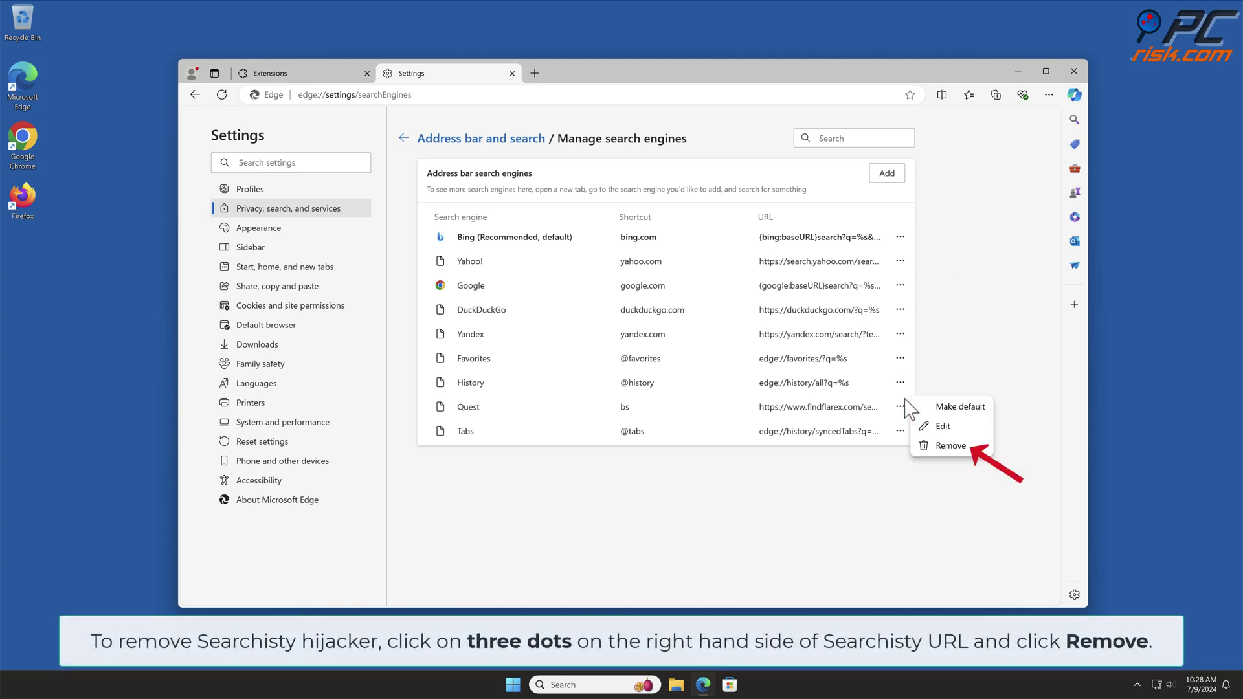
pyautogui.click(961, 442)
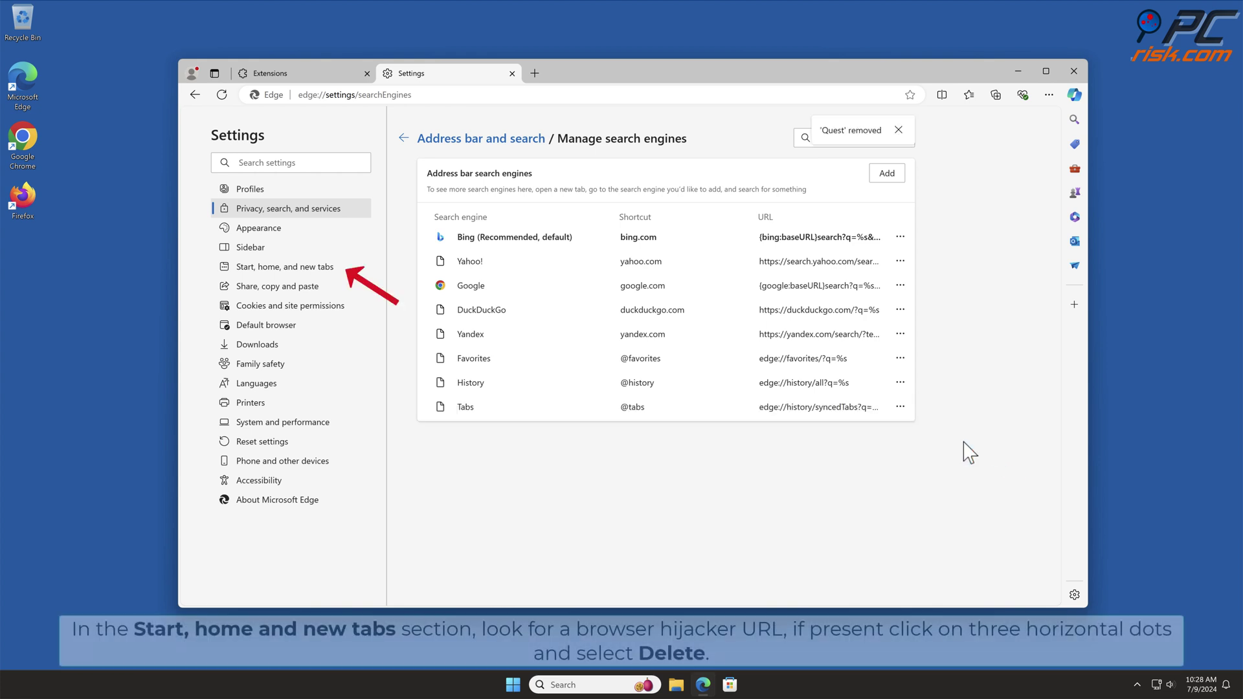
# Delete findflarex.com from Edge's startup pages so it opens the new tab page, then close Edge
pyautogui.click(350, 270)
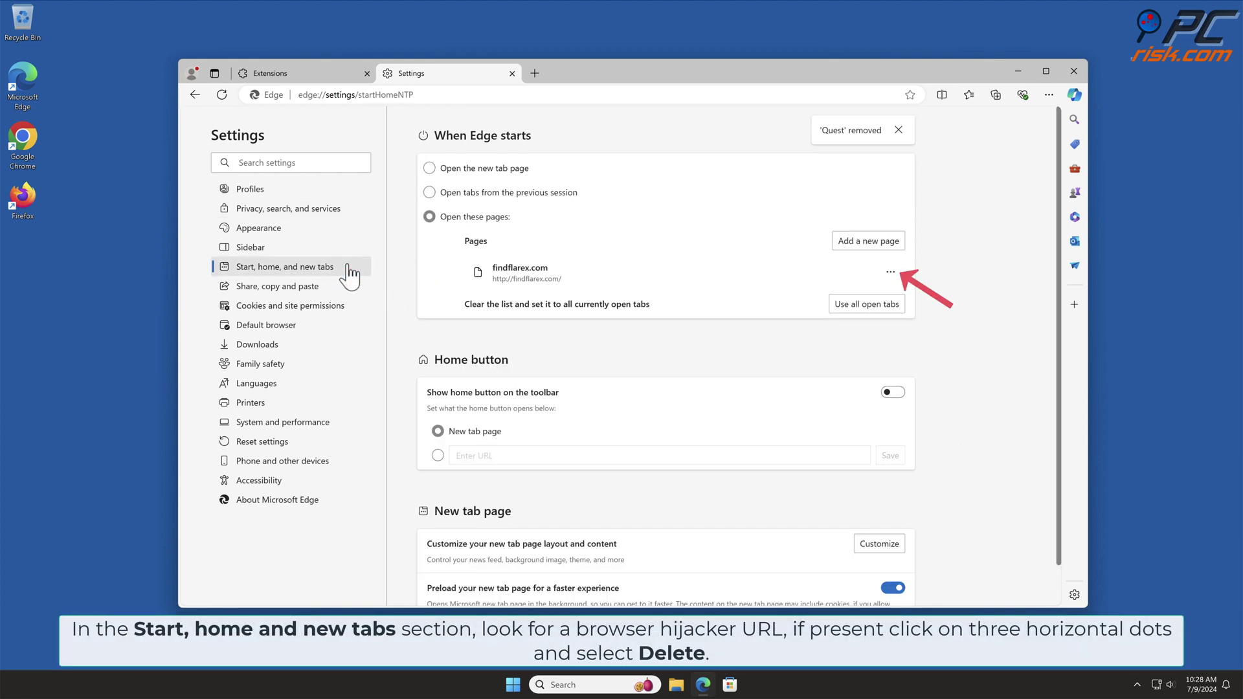
pyautogui.click(891, 273)
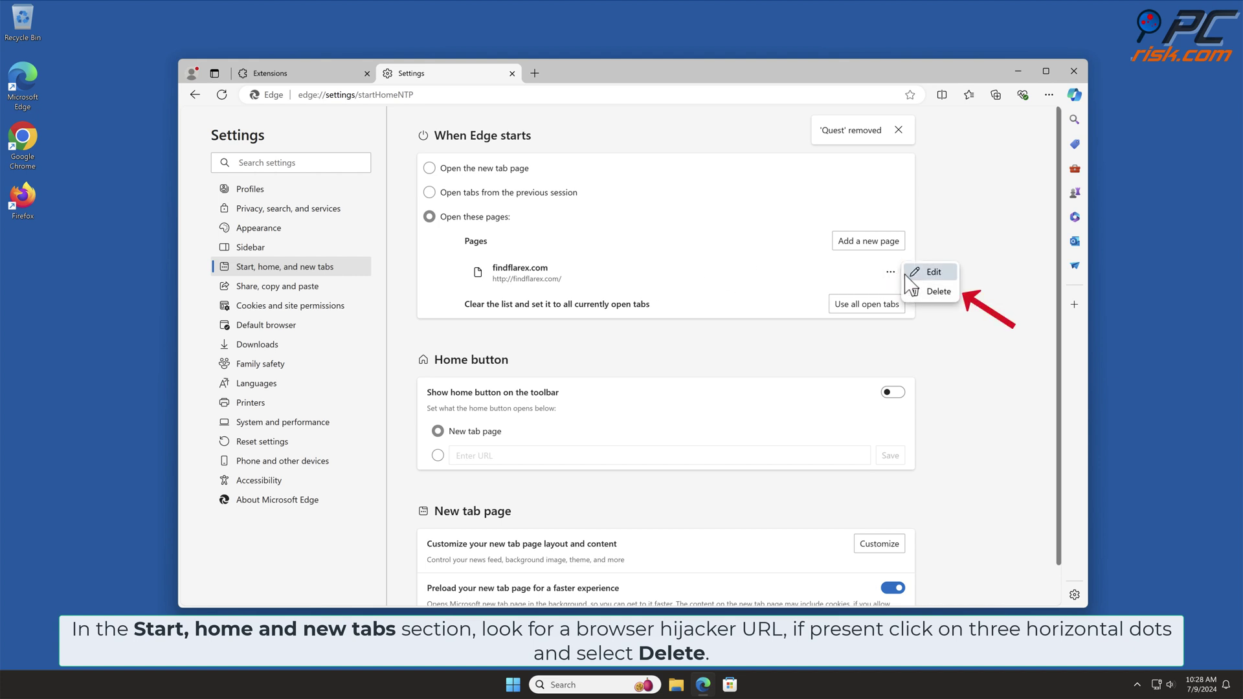
pyautogui.click(938, 291)
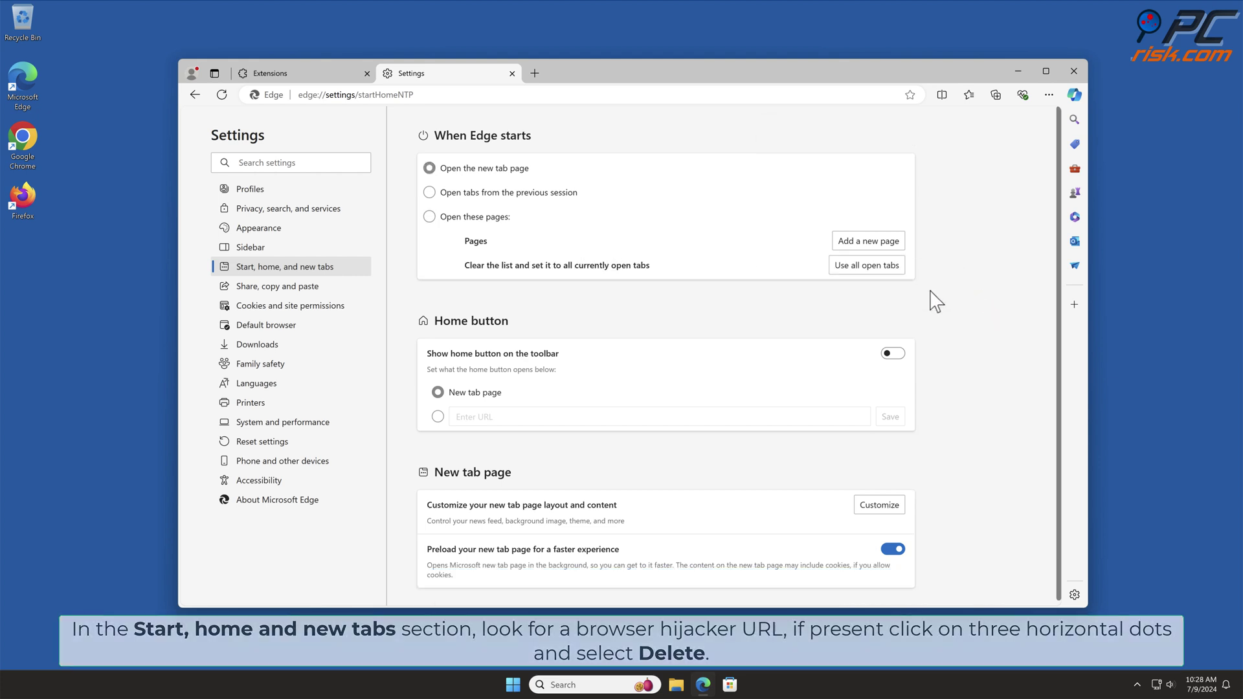
pyautogui.click(1067, 73)
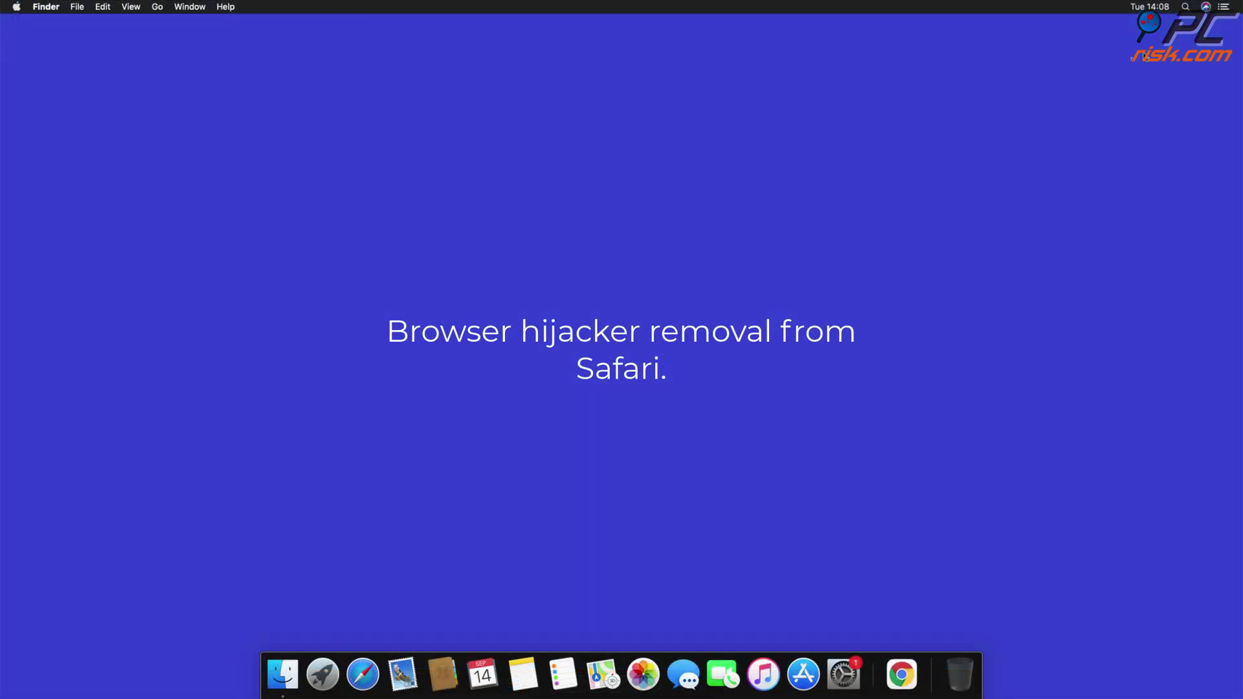
# Launch Safari from the Dock and show the Extensions pane in Safari Preferences
pyautogui.click(363, 674)
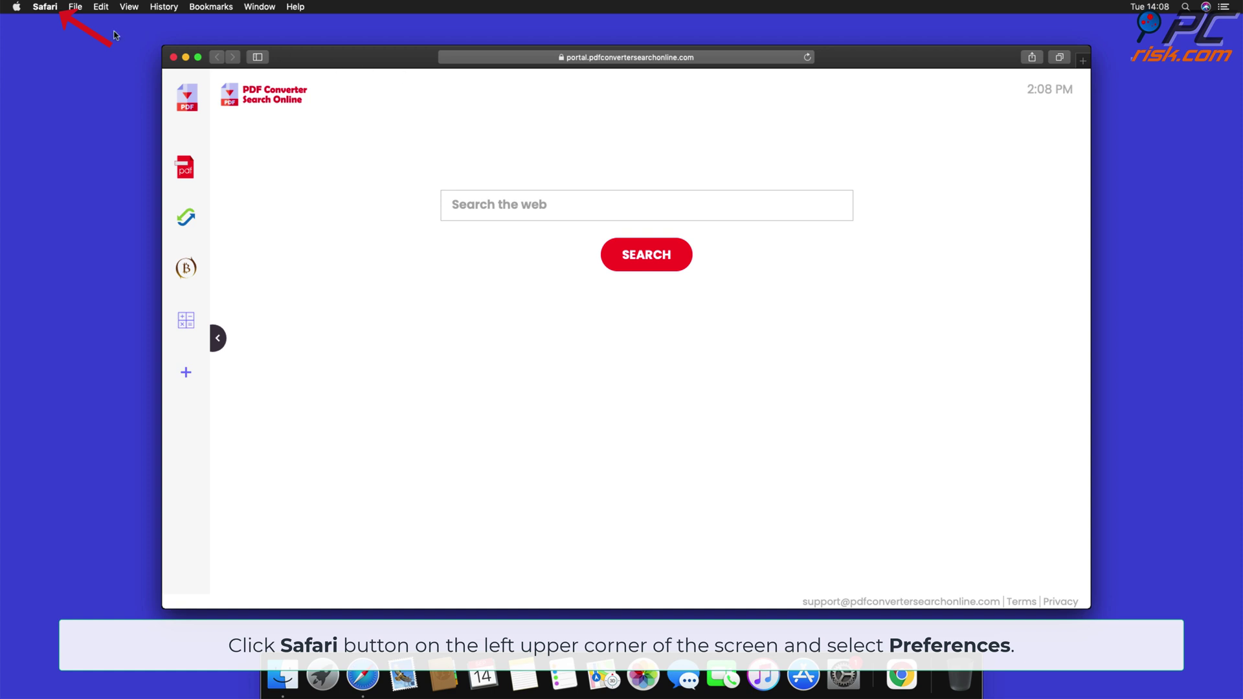
pyautogui.click(47, 7)
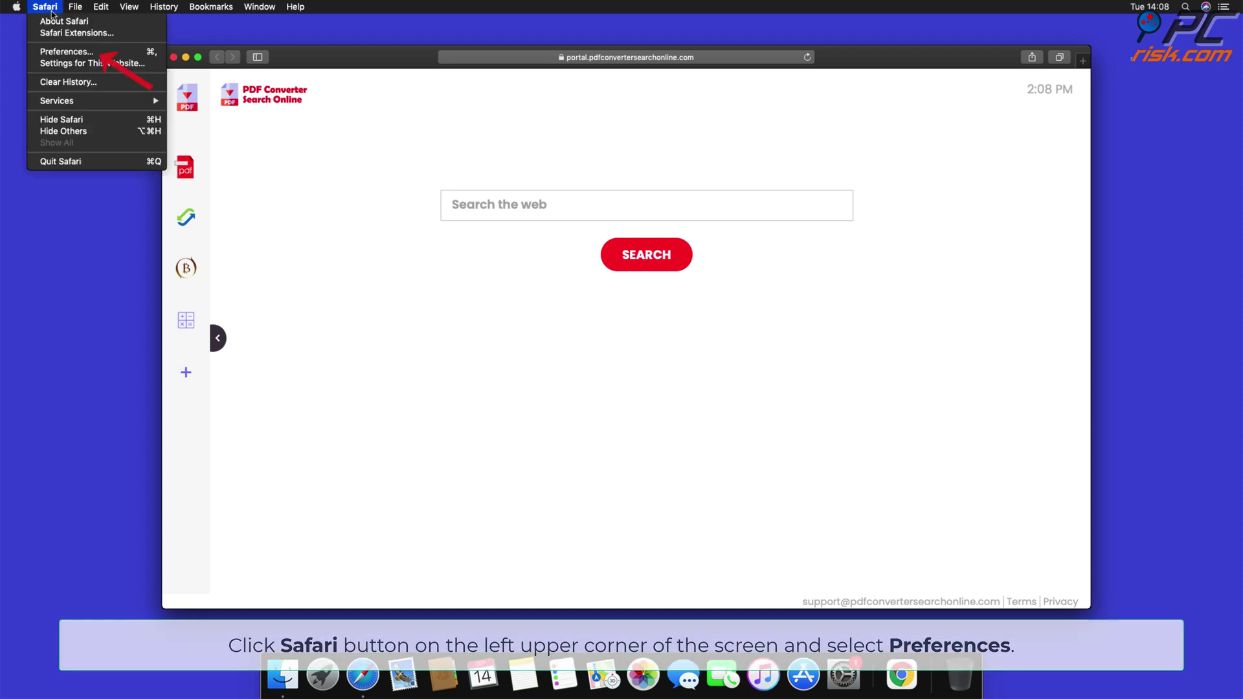
pyautogui.click(67, 52)
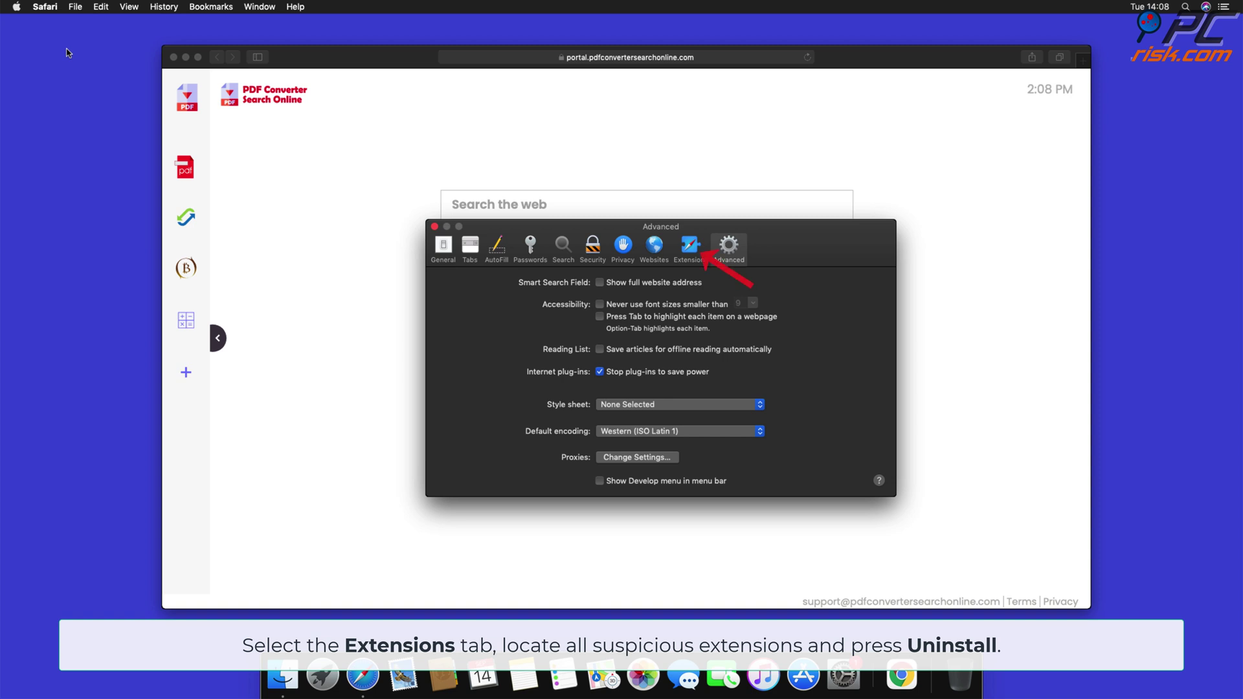
pyautogui.click(688, 258)
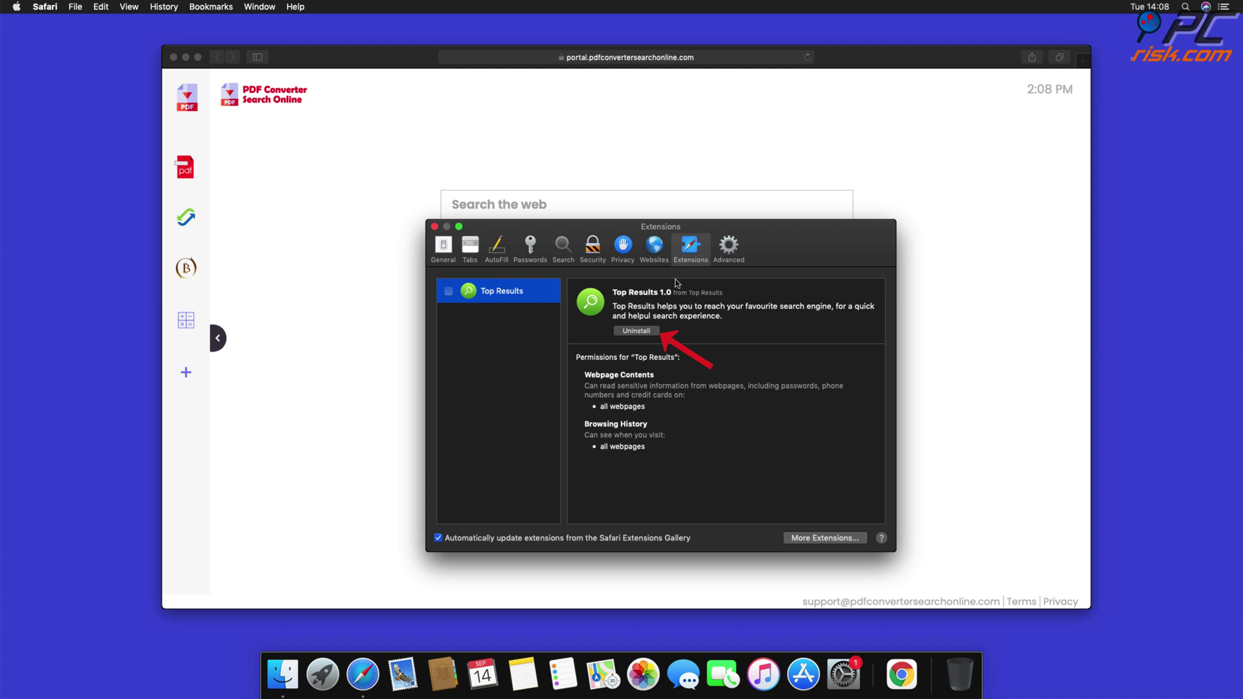
# Uninstall Top Results by dragging its app from Applications to the Trash
pyautogui.click(645, 333)
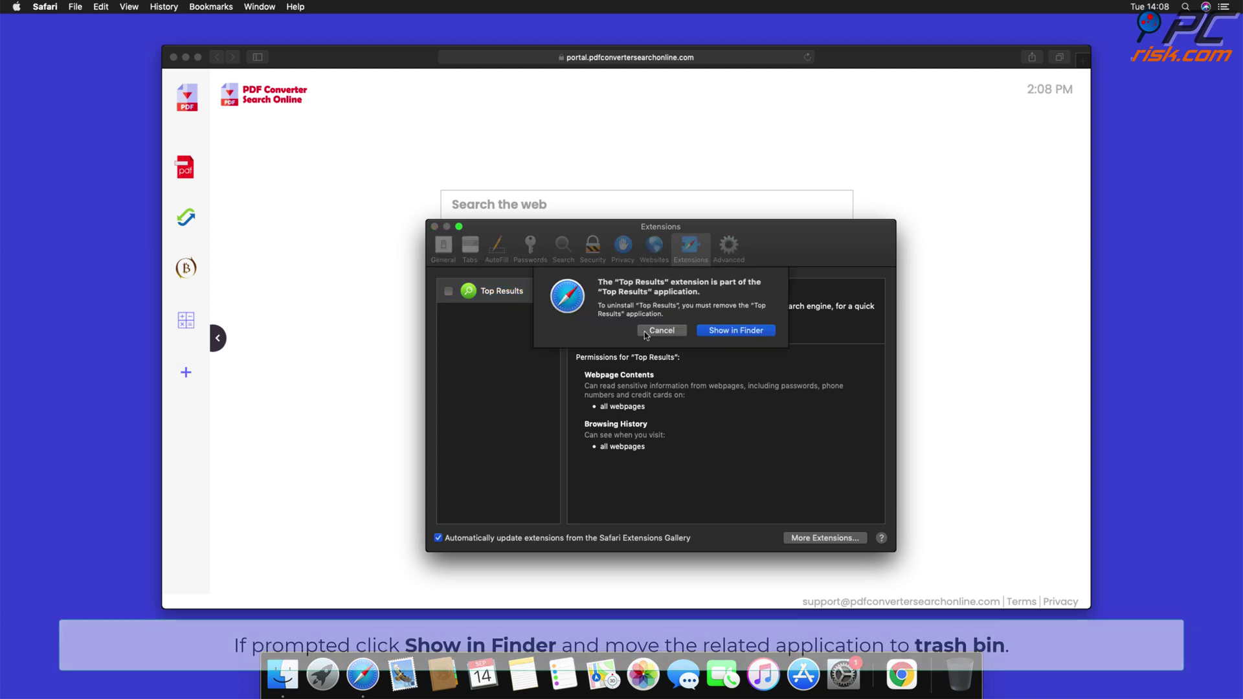
pyautogui.click(736, 331)
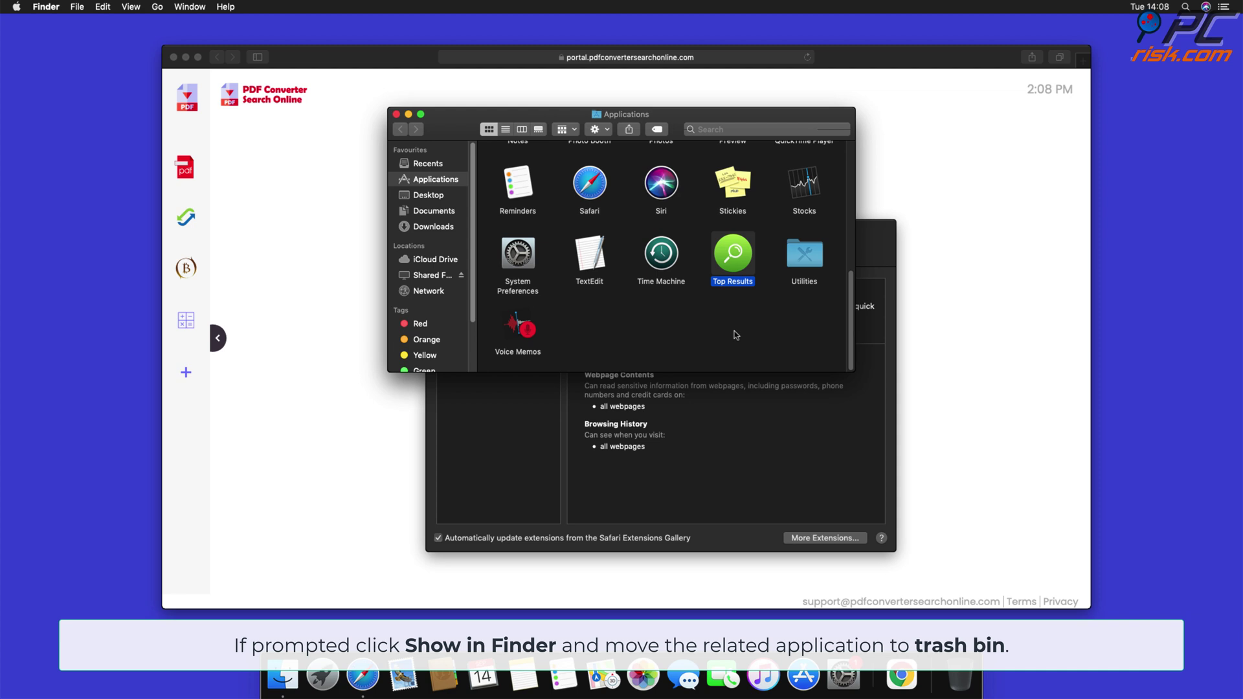
pyautogui.moveTo(735, 268); pyautogui.dragTo(964, 677)
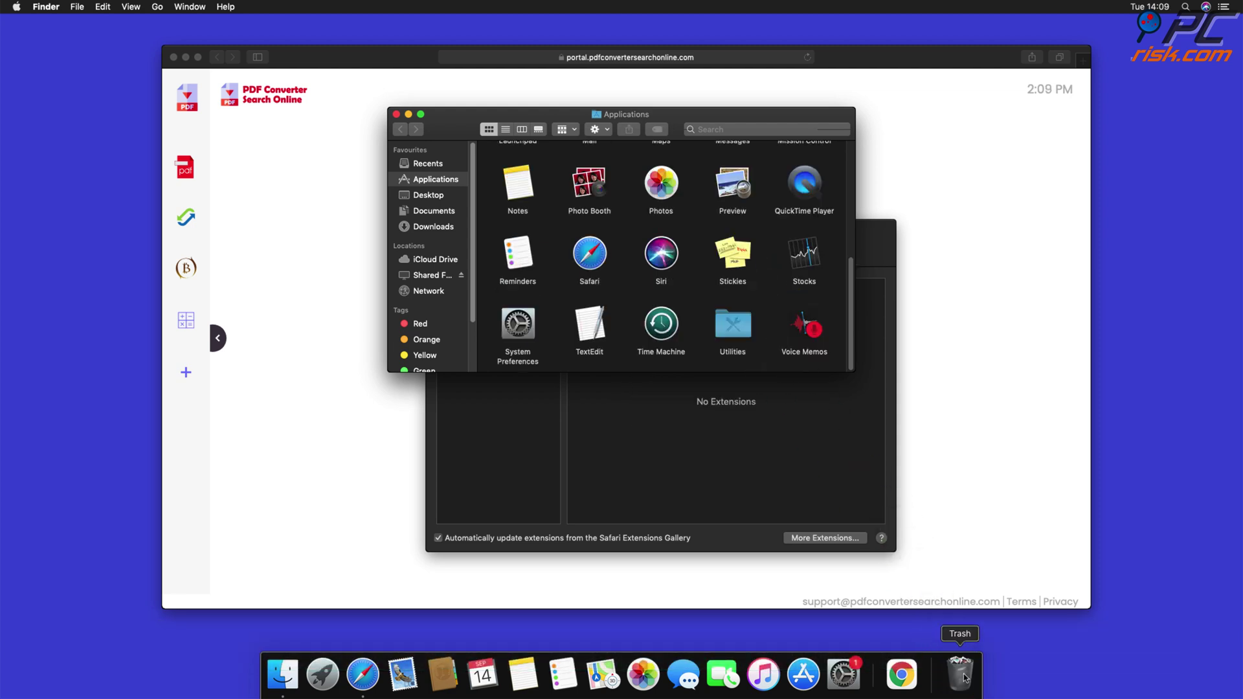
pyautogui.click(397, 115)
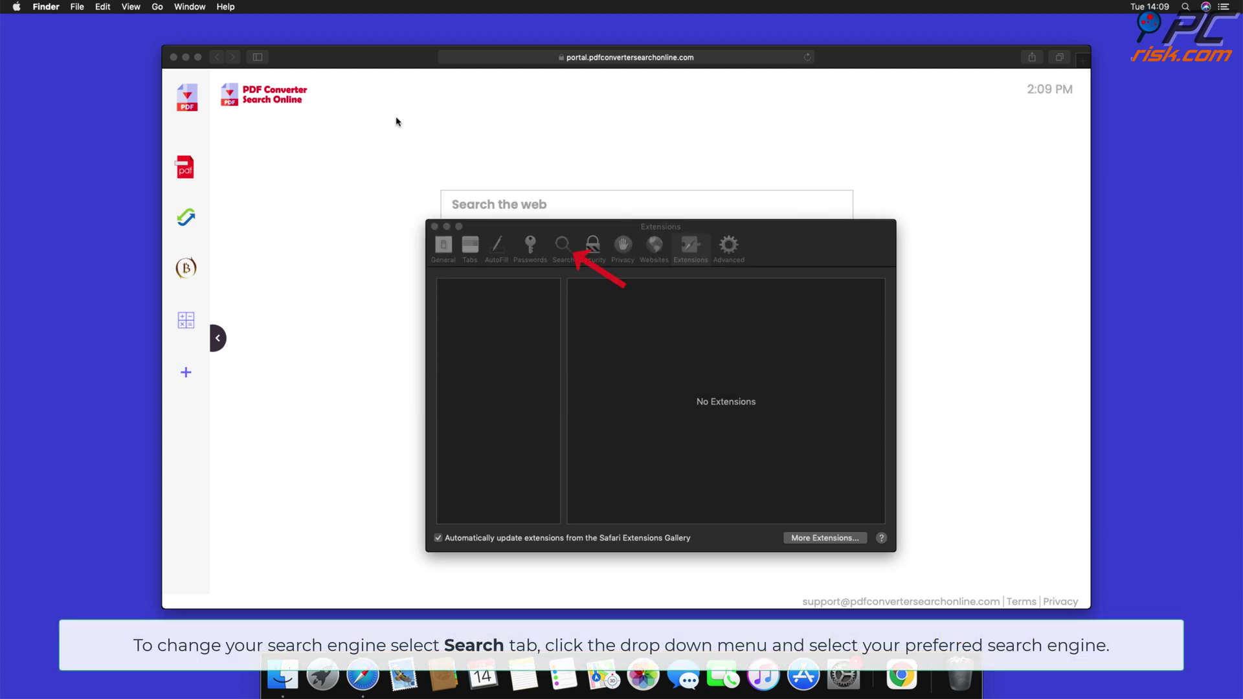
# Set Safari's search engine to Google
pyautogui.click(561, 250)
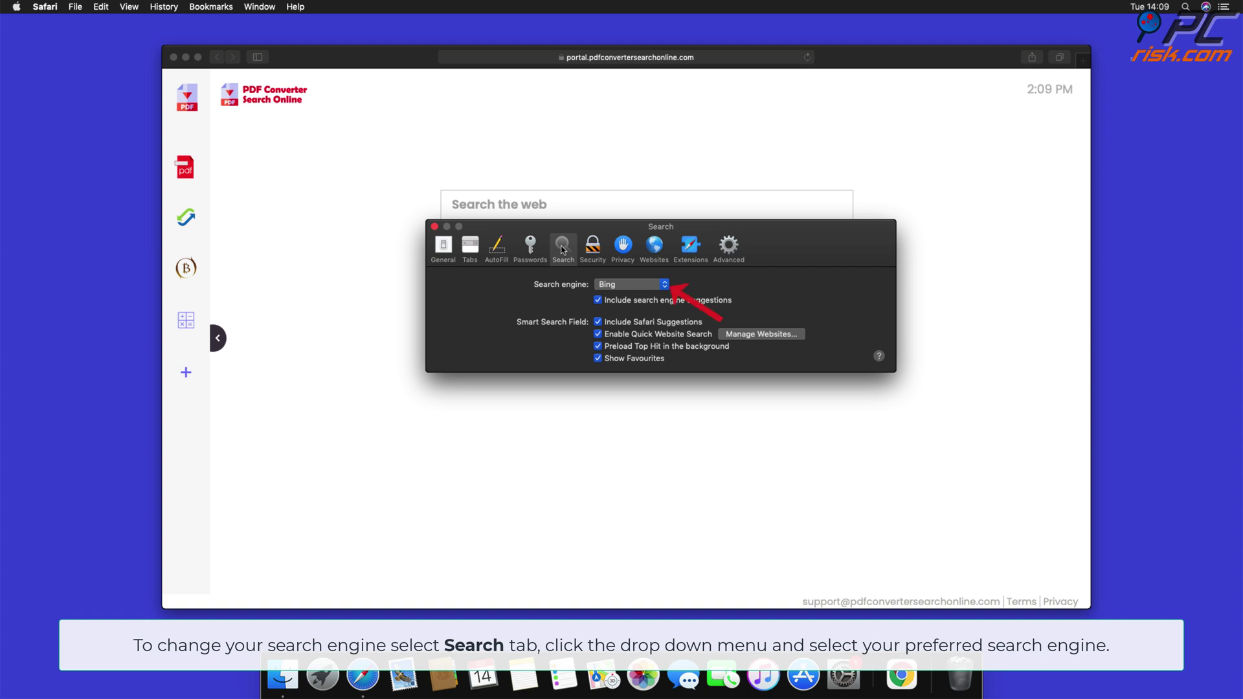
pyautogui.click(661, 283)
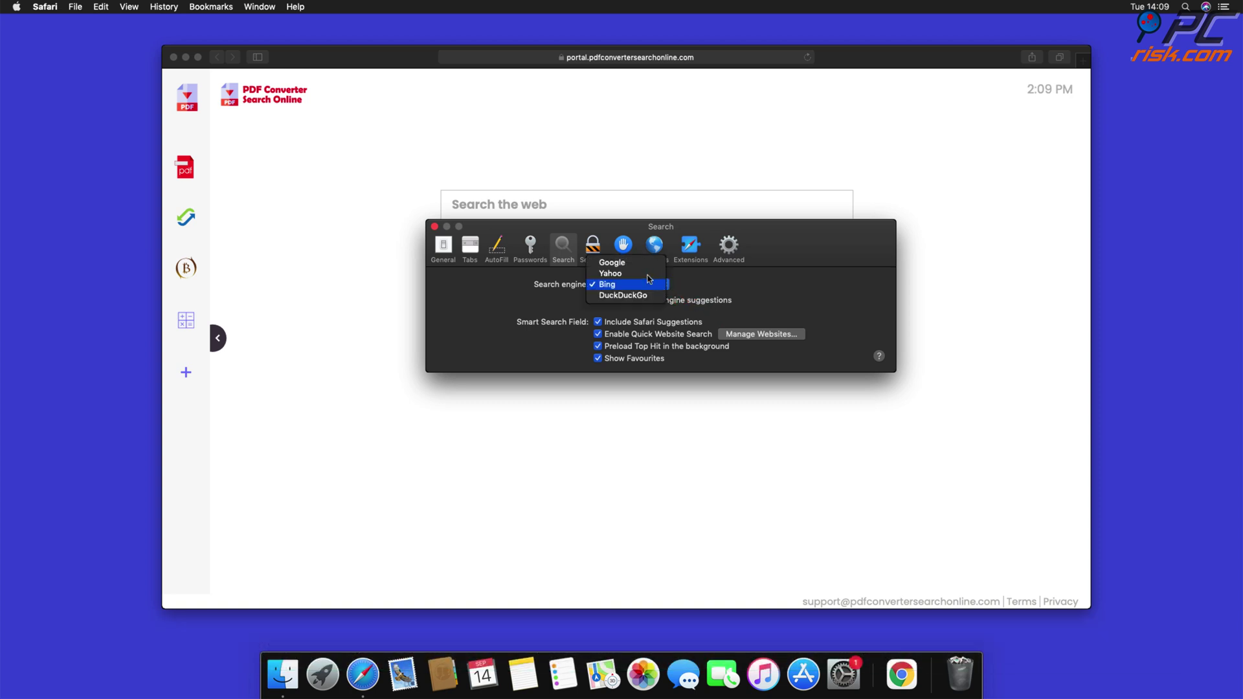
pyautogui.click(611, 263)
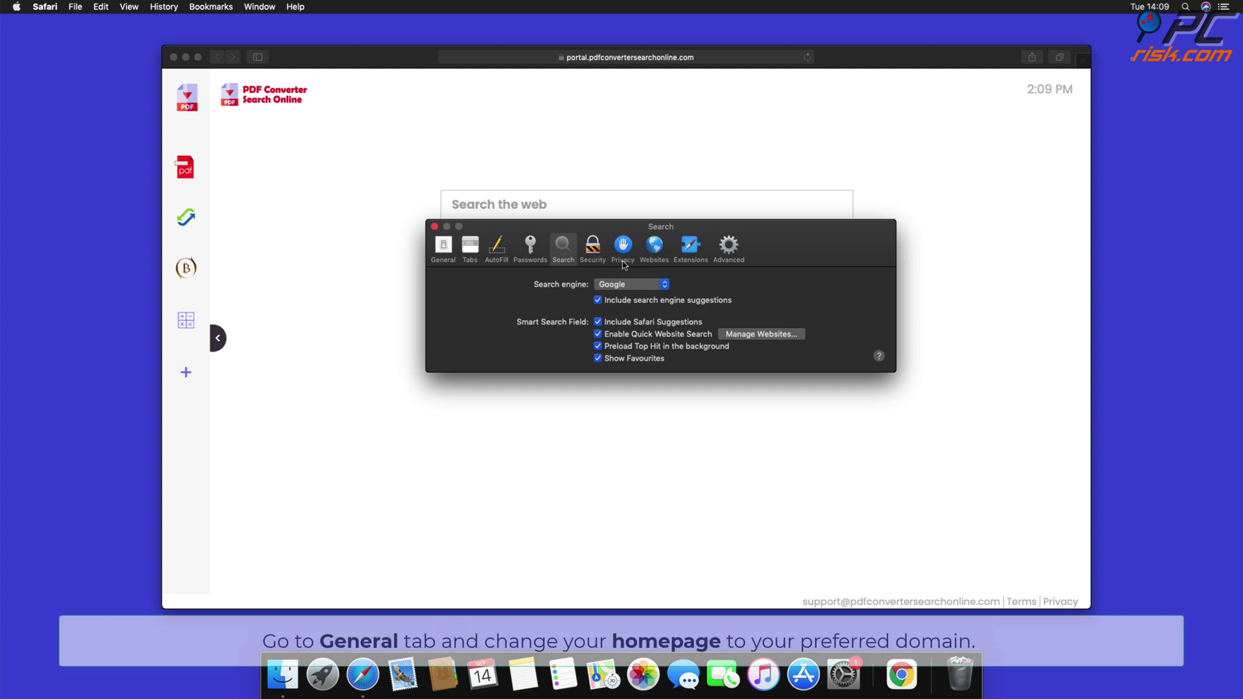
pyautogui.click(444, 246)
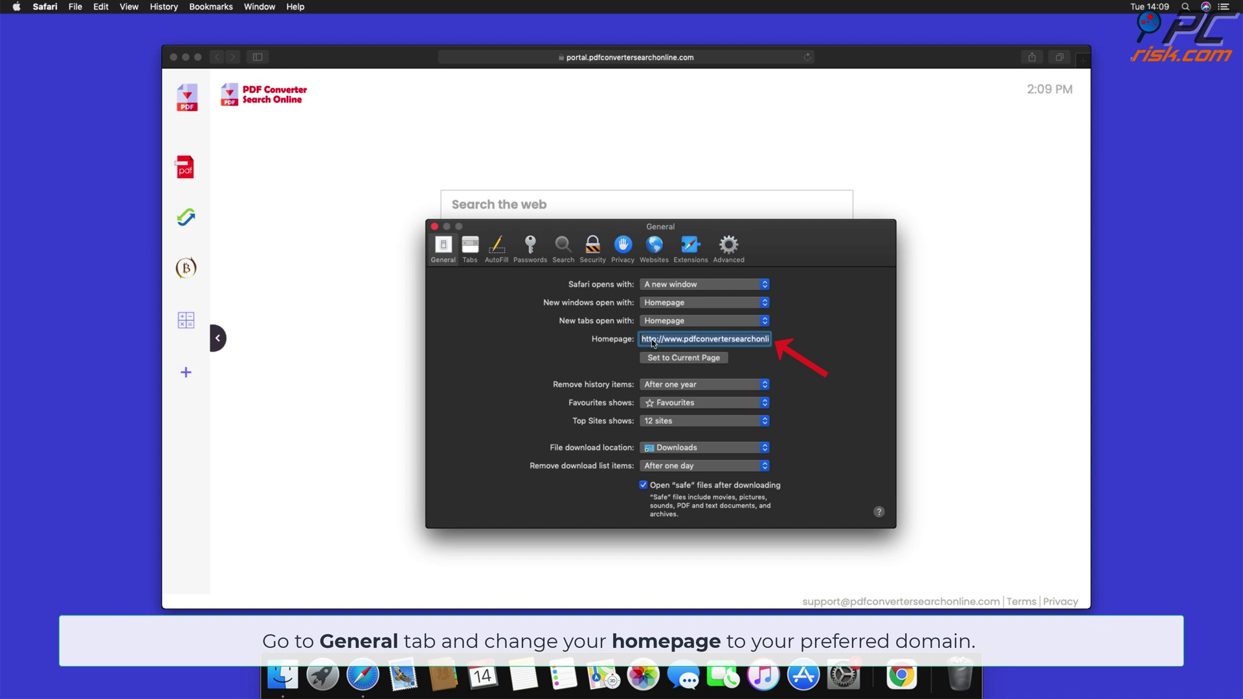
pyautogui.click(642, 339)
pyautogui.moveTo(643, 339); pyautogui.dragTo(856, 360)
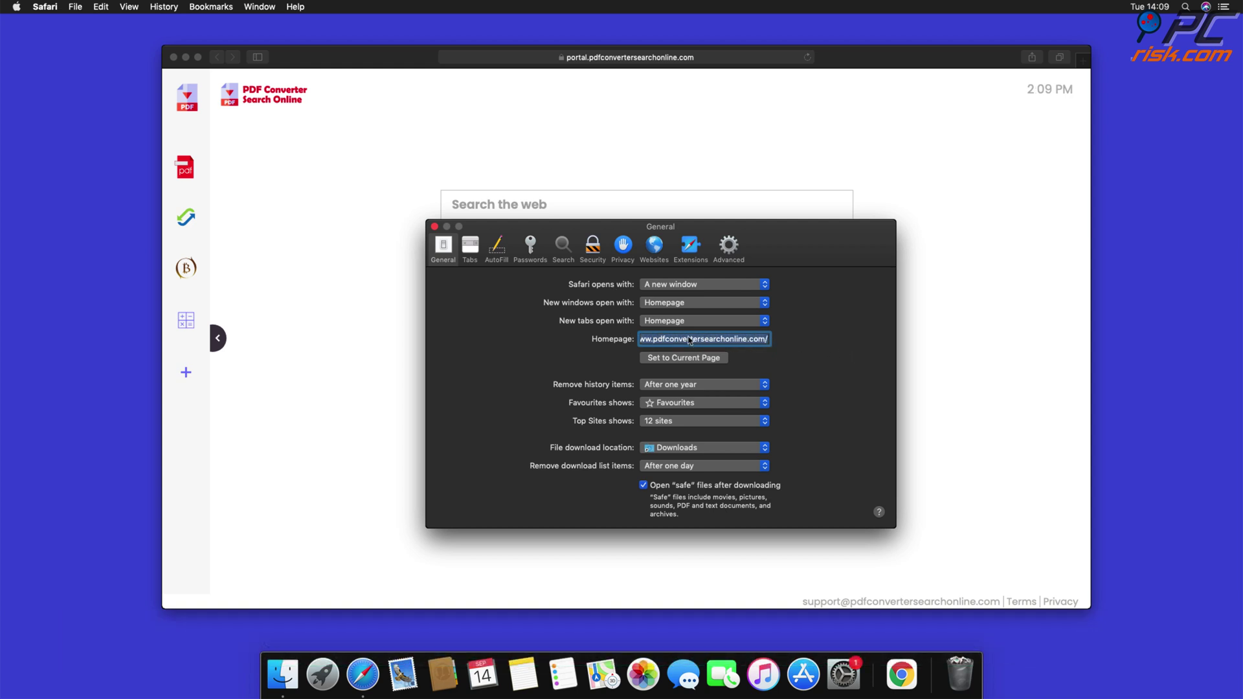
pyautogui.press('BackSpace')
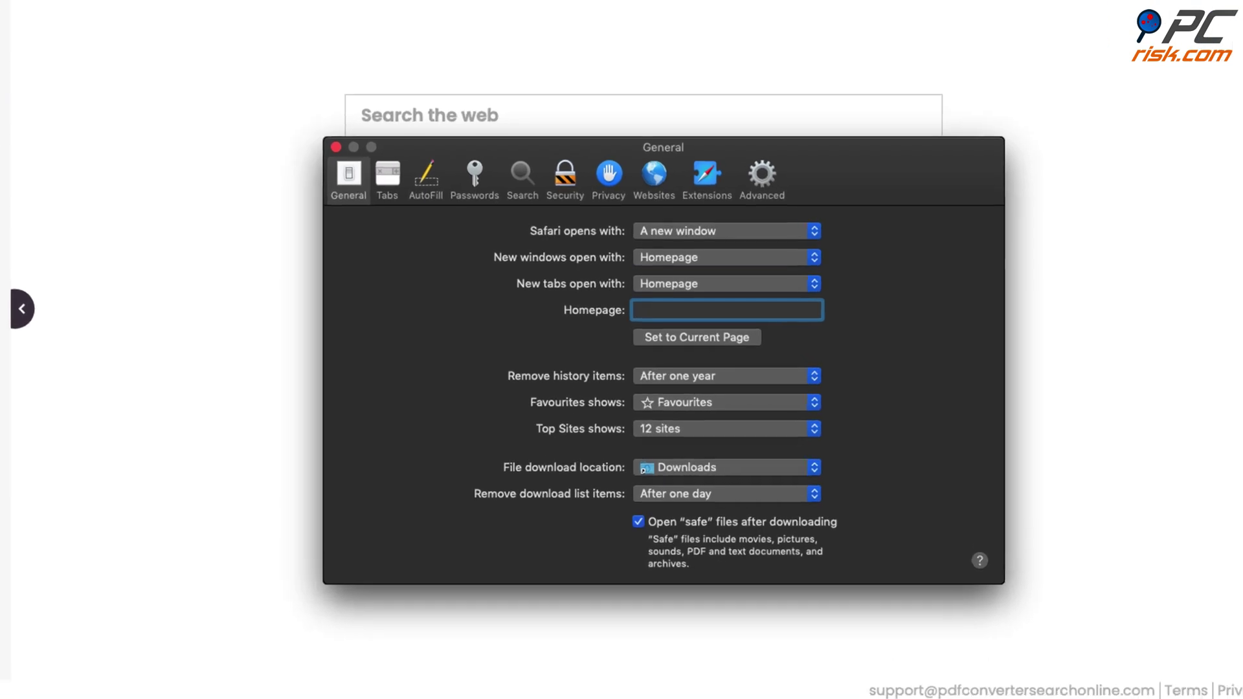
pyautogui.write('www.google.com')
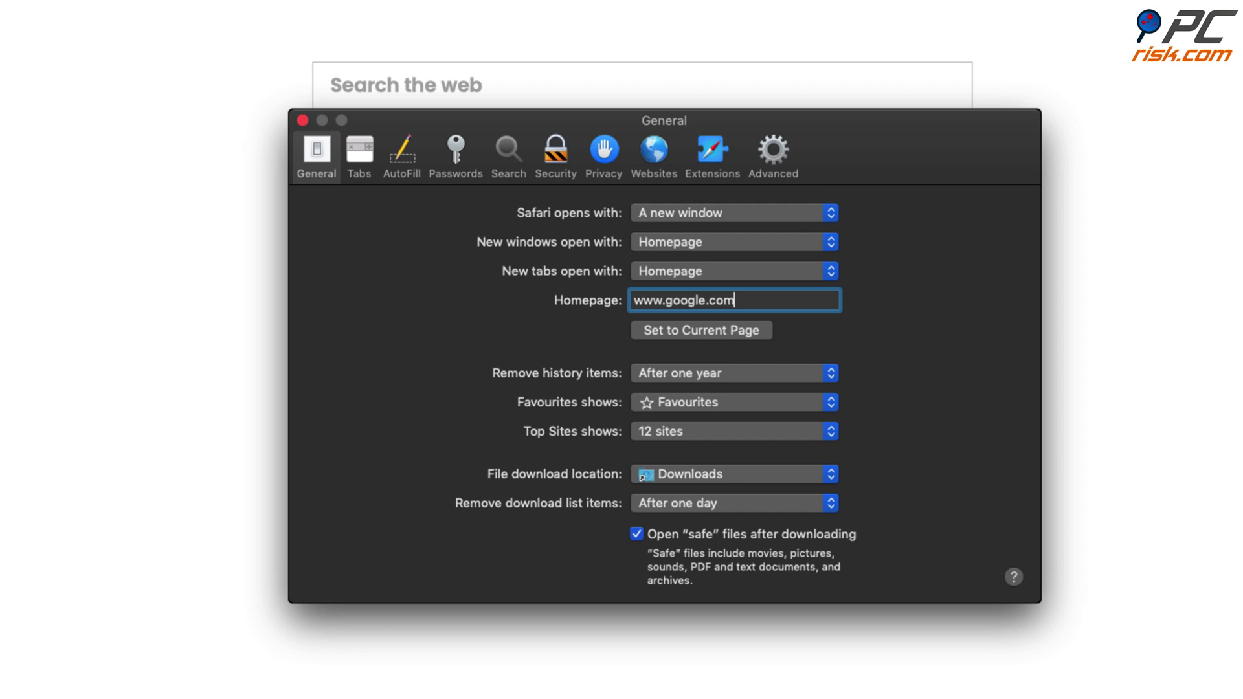
pyautogui.press('Return')
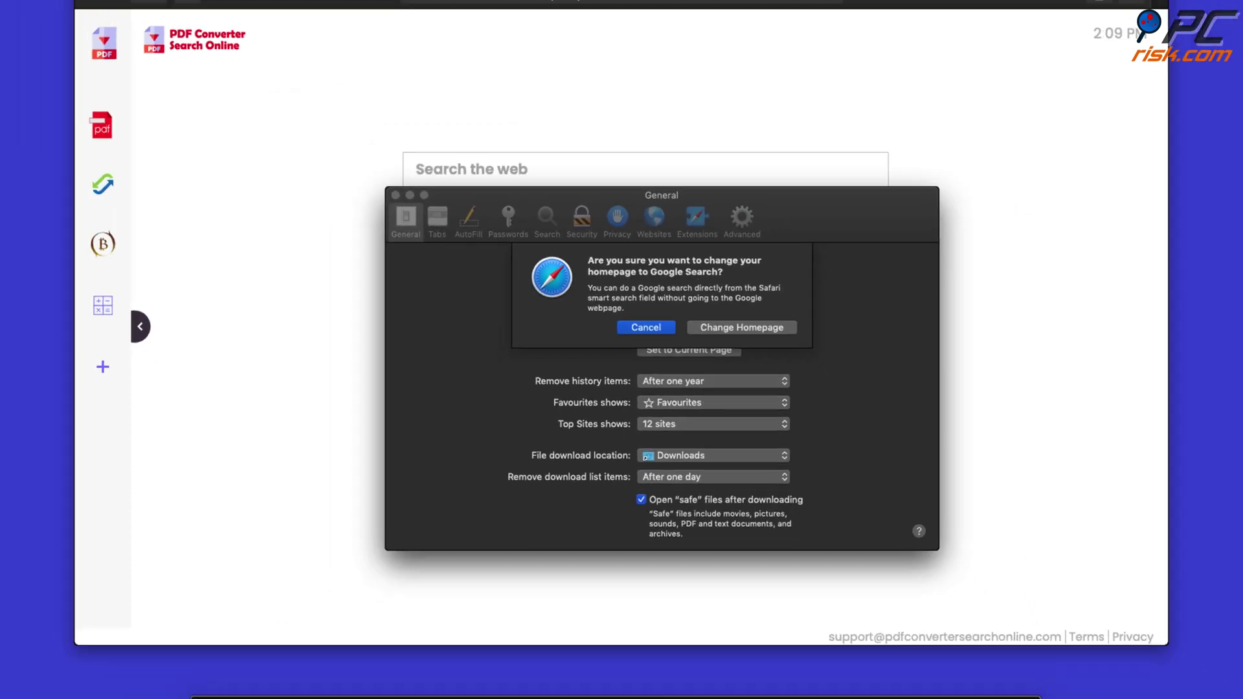
pyautogui.click(741, 327)
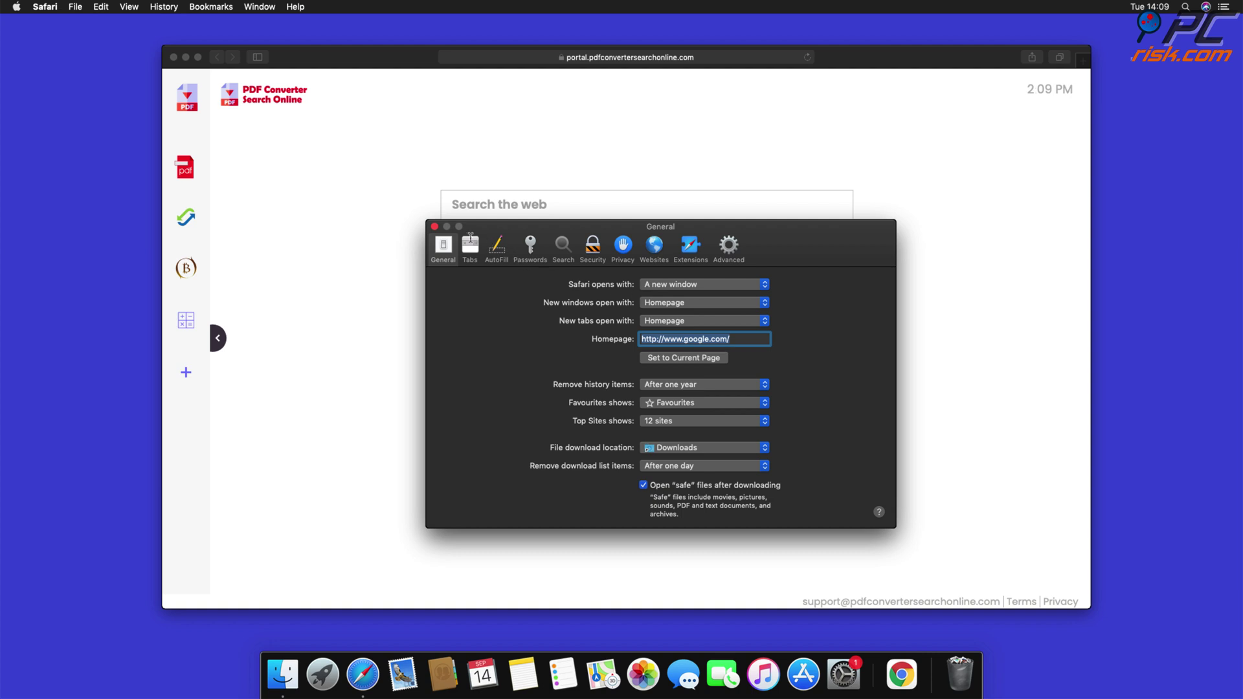
pyautogui.click(435, 226)
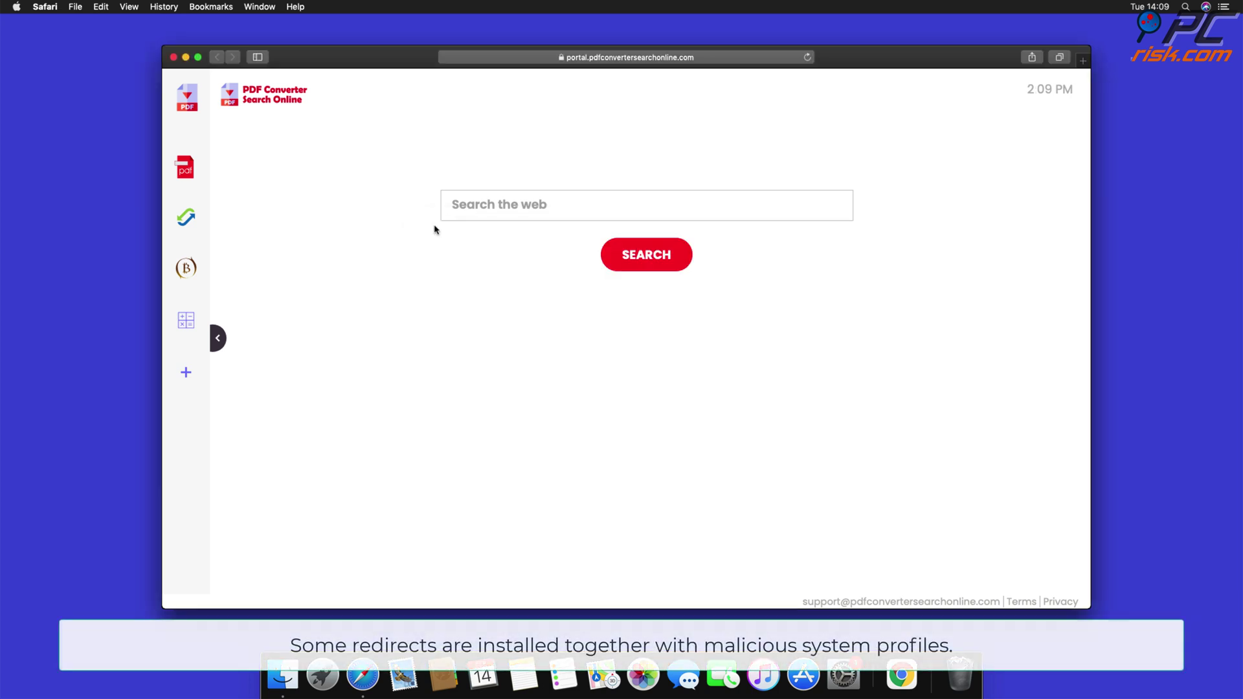
# Close Safari, then remove the user and device TEST PROFILE profiles in System Preferences
pyautogui.click(173, 58)
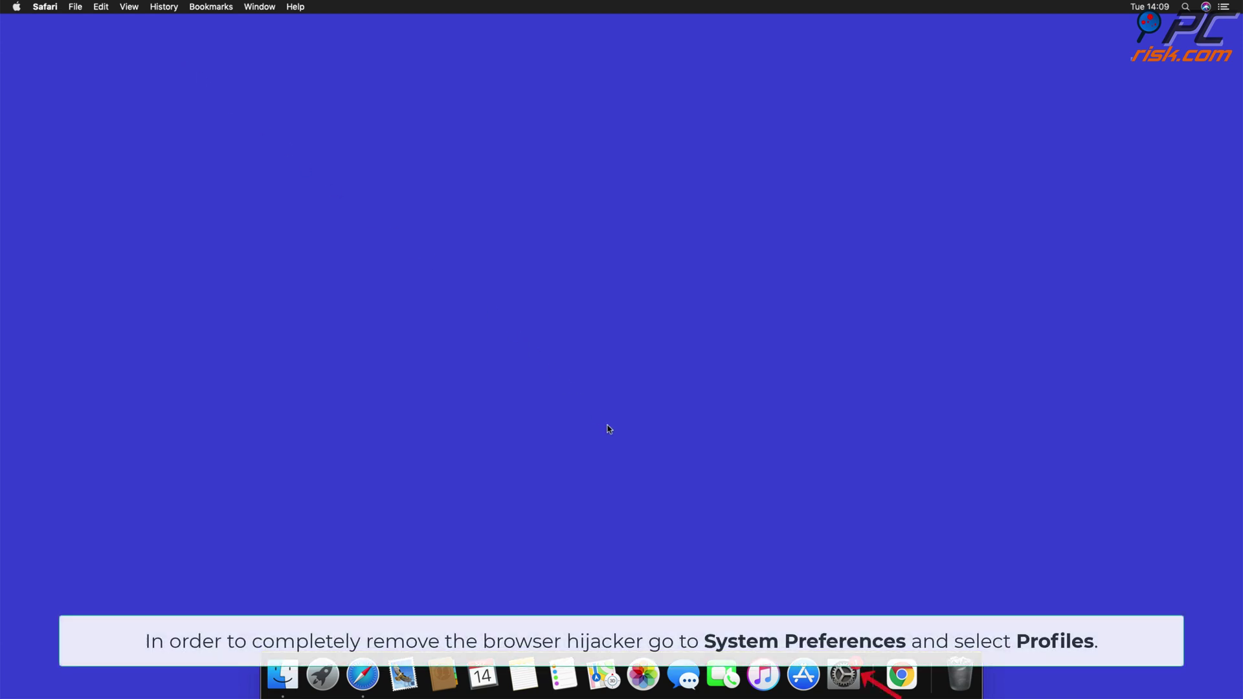
pyautogui.click(841, 675)
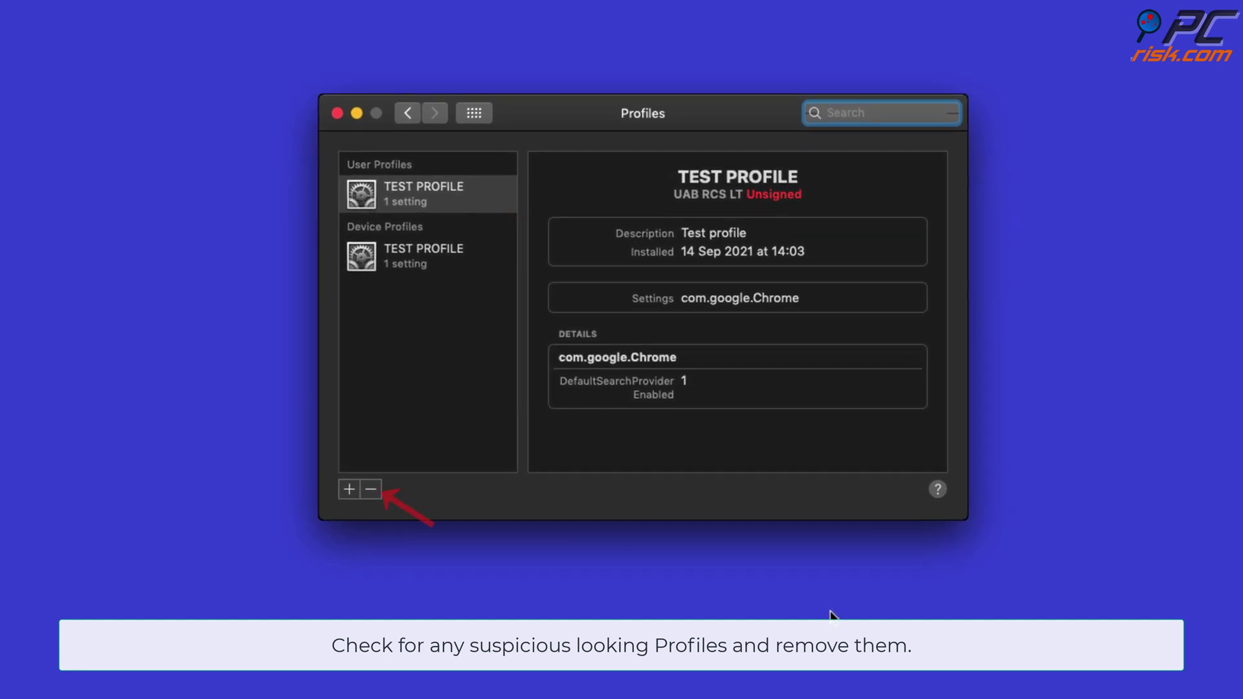
pyautogui.click(370, 490)
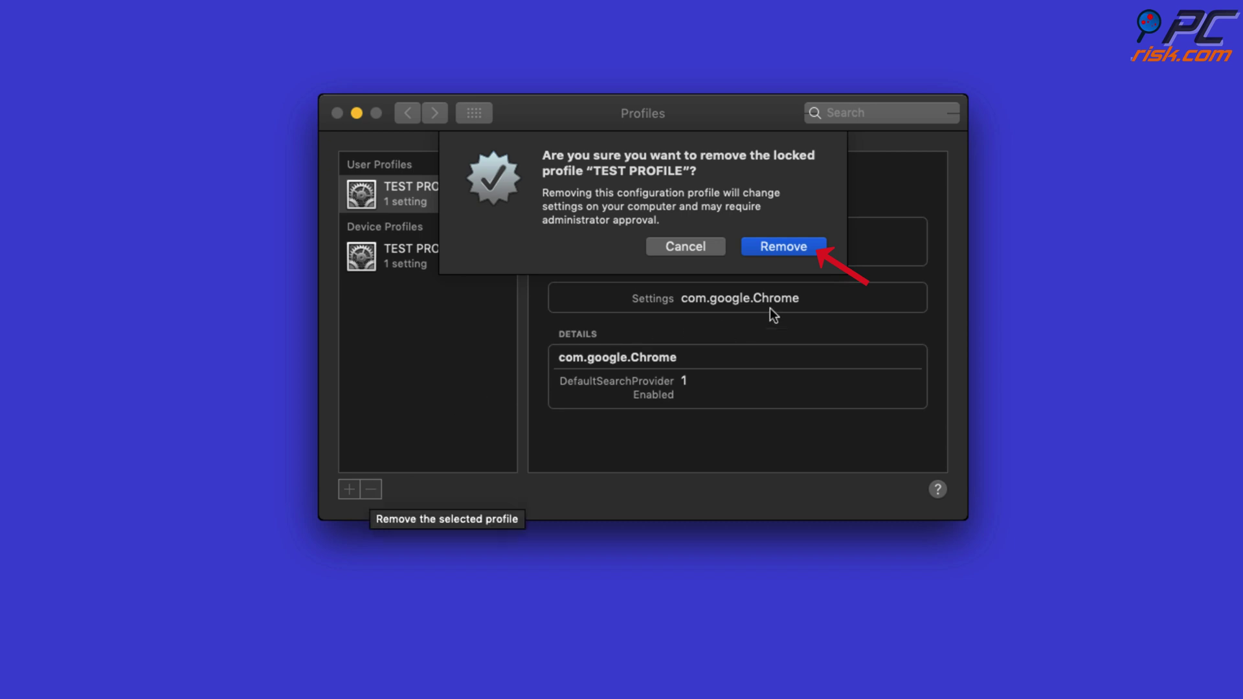
pyautogui.click(795, 253)
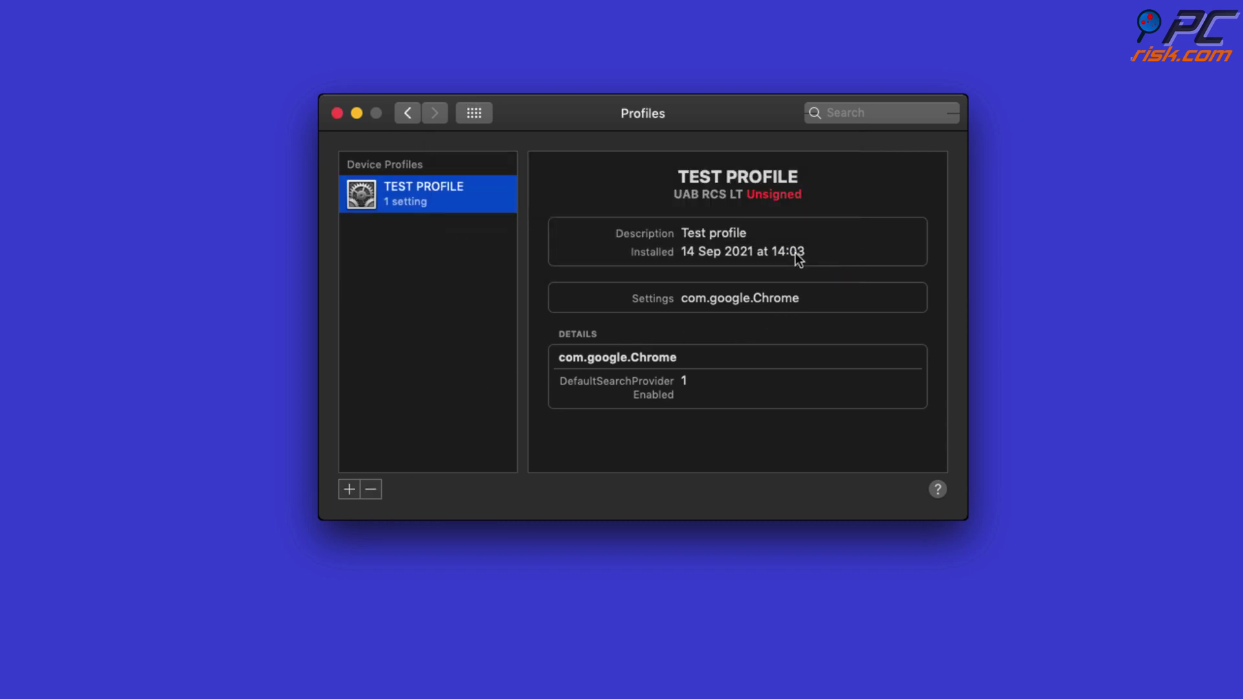
pyautogui.click(371, 490)
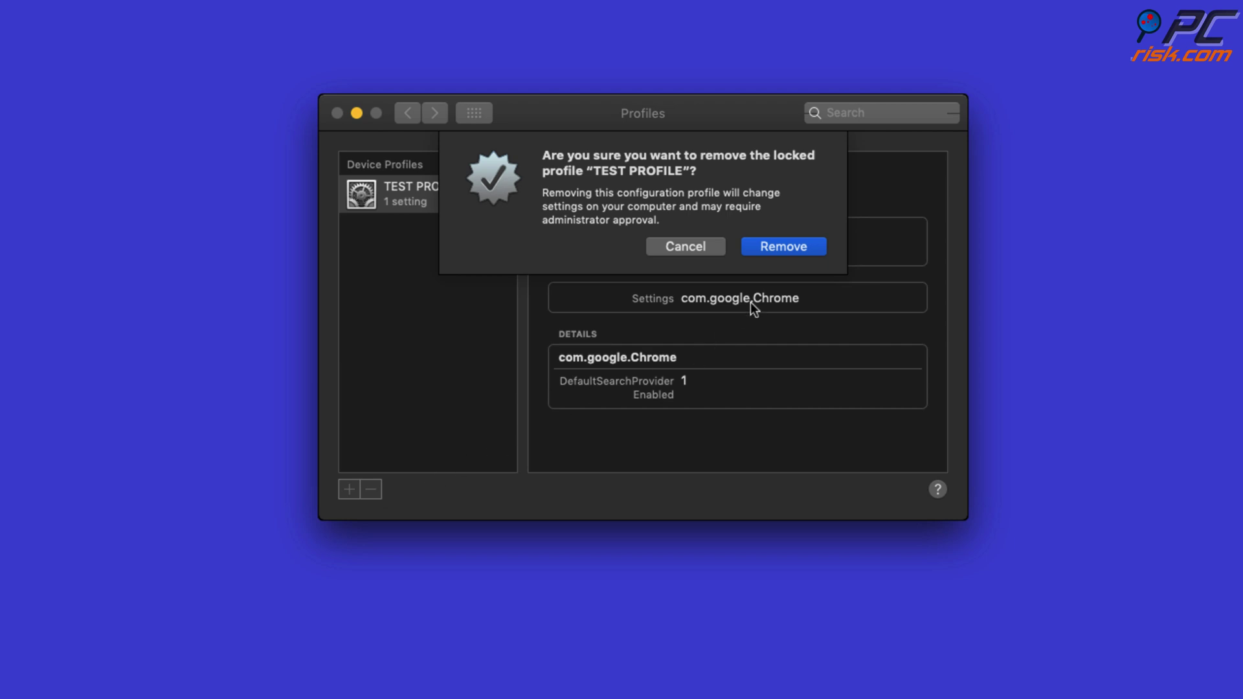
pyautogui.click(776, 248)
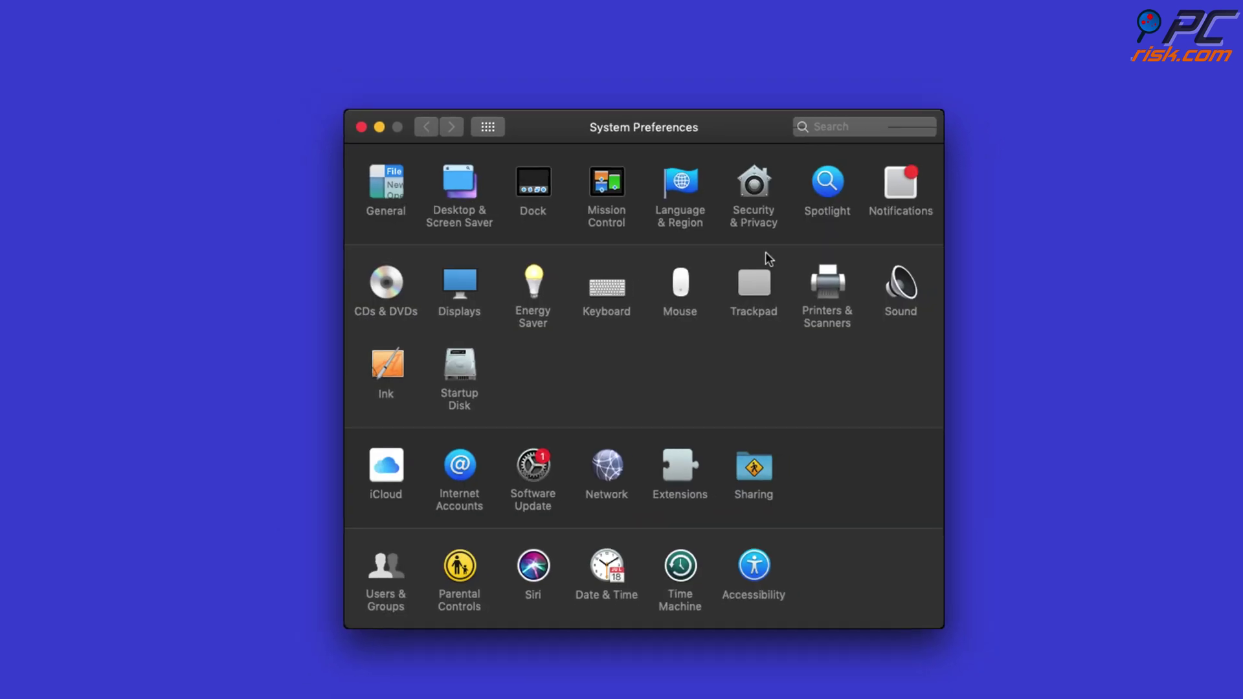
# Close System Preferences, launch Firefox, and show the extensions in Add-ons and themes
pyautogui.click(361, 127)
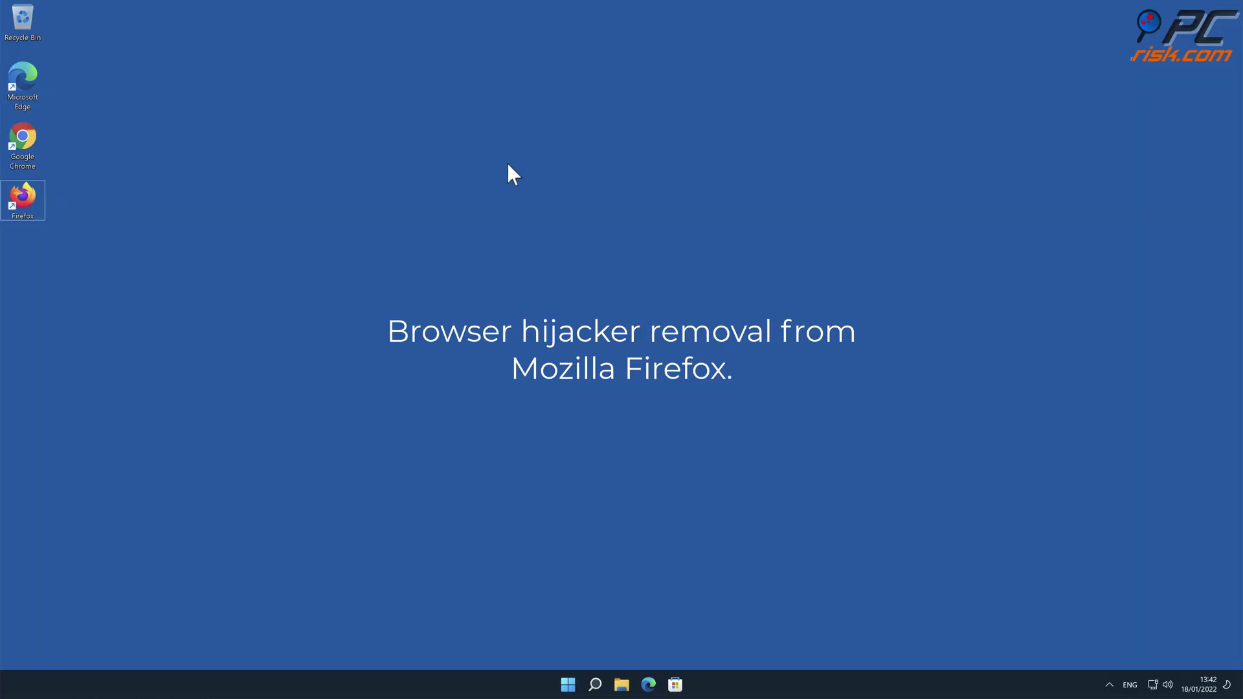
pyautogui.doubleClick(32, 200)
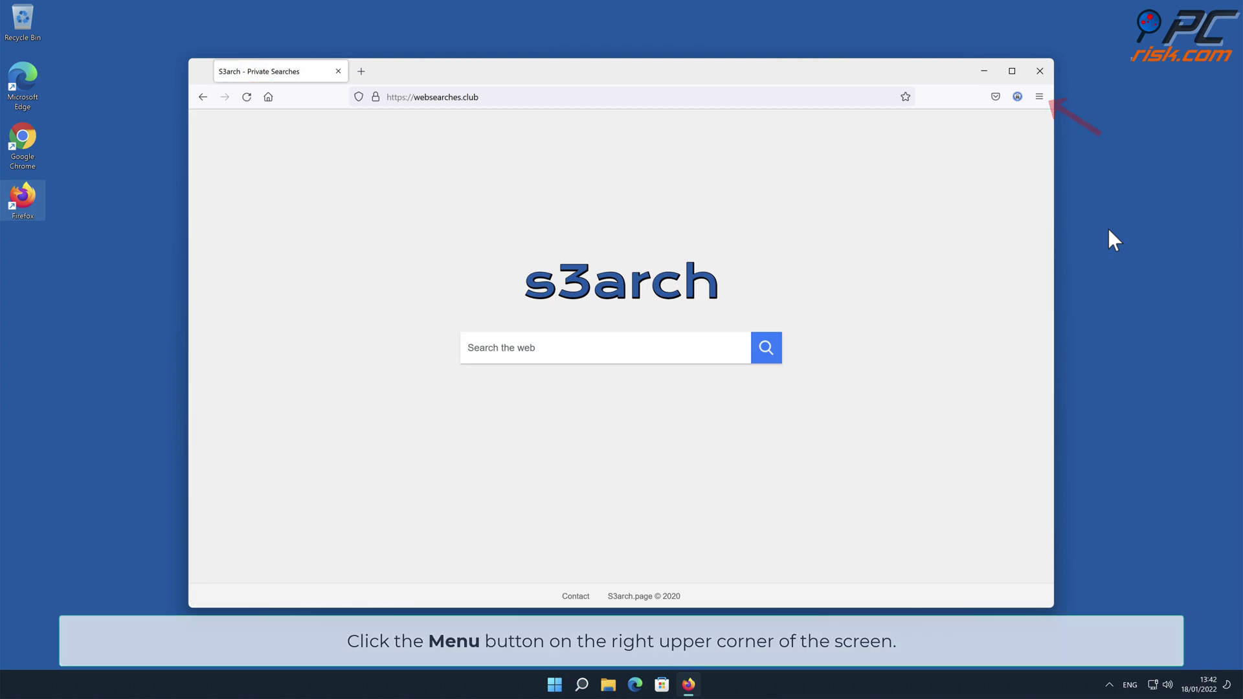
pyautogui.click(1039, 97)
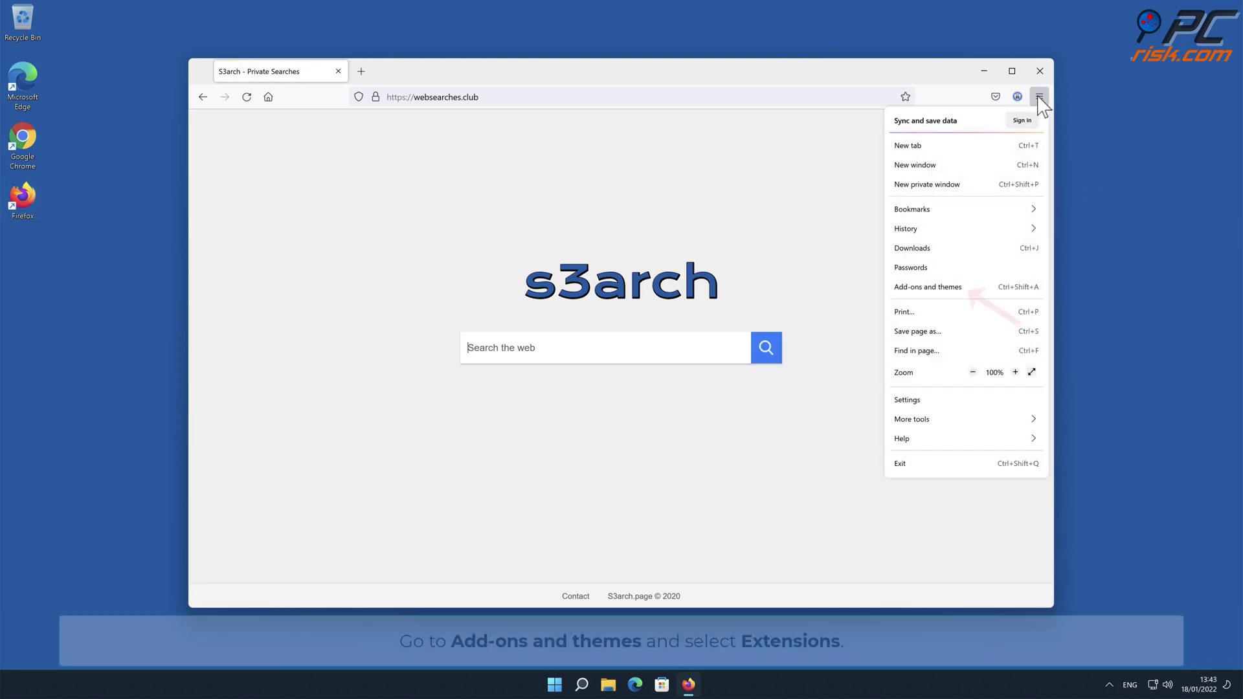
pyautogui.click(976, 286)
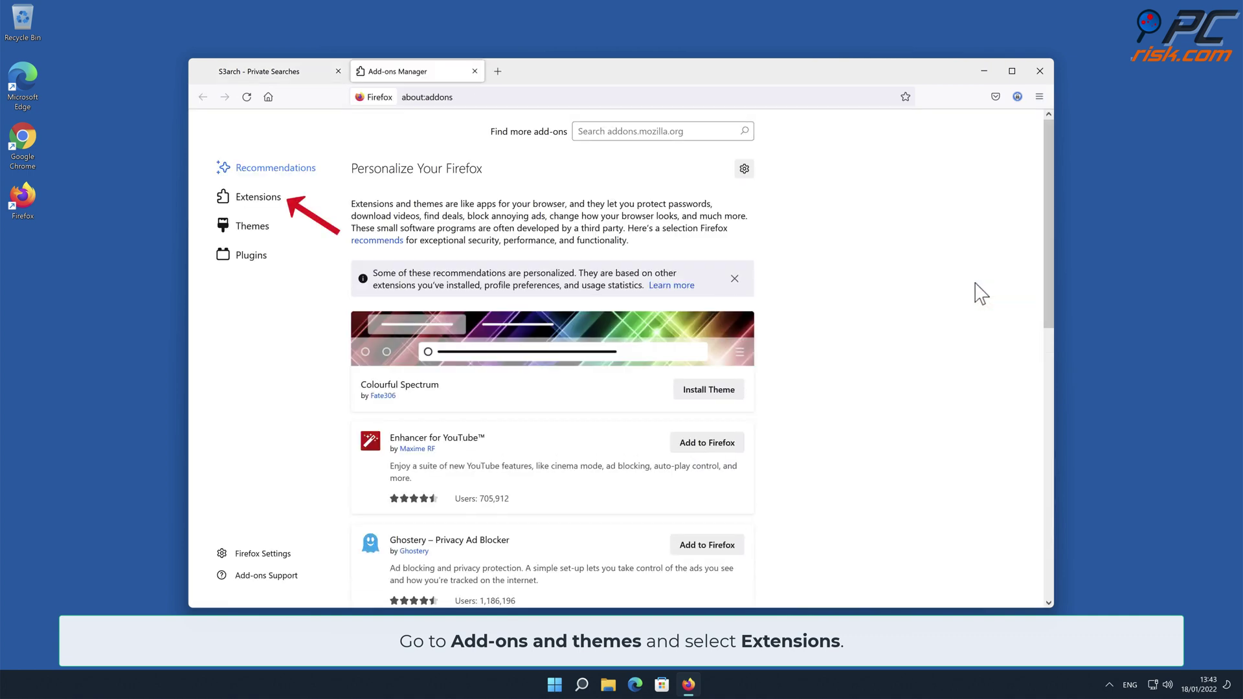
pyautogui.click(279, 206)
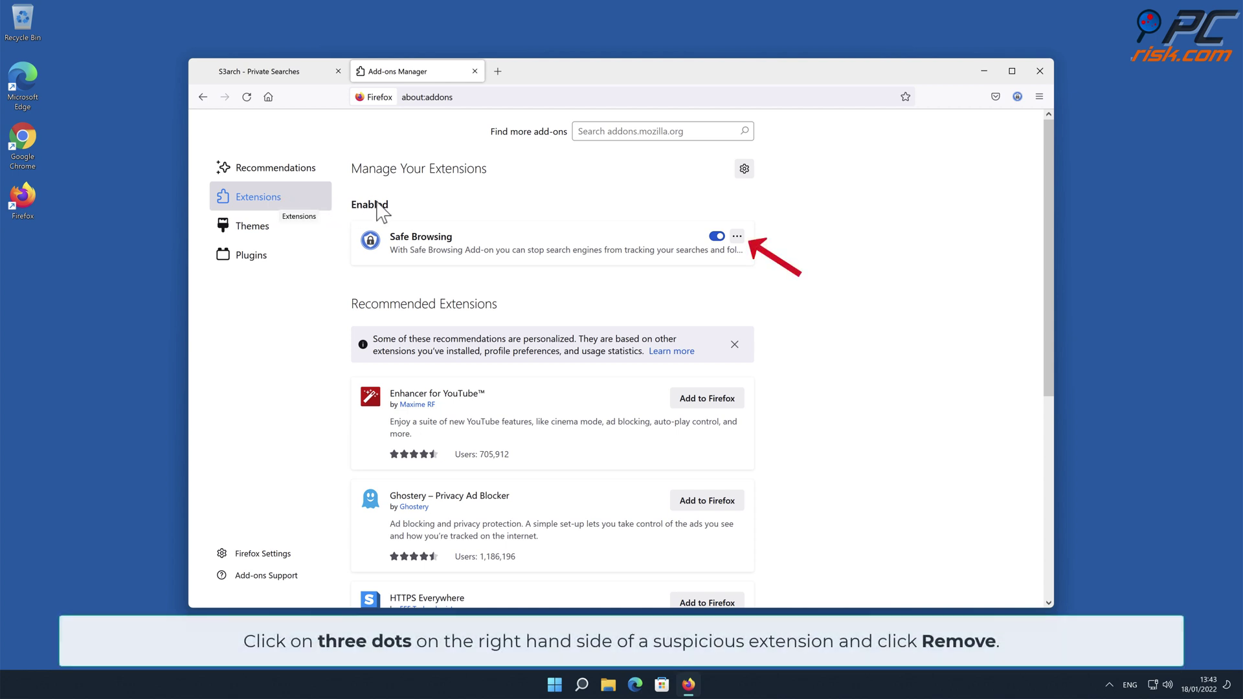
# Remove the Safe Browsing extension and confirm
pyautogui.click(737, 237)
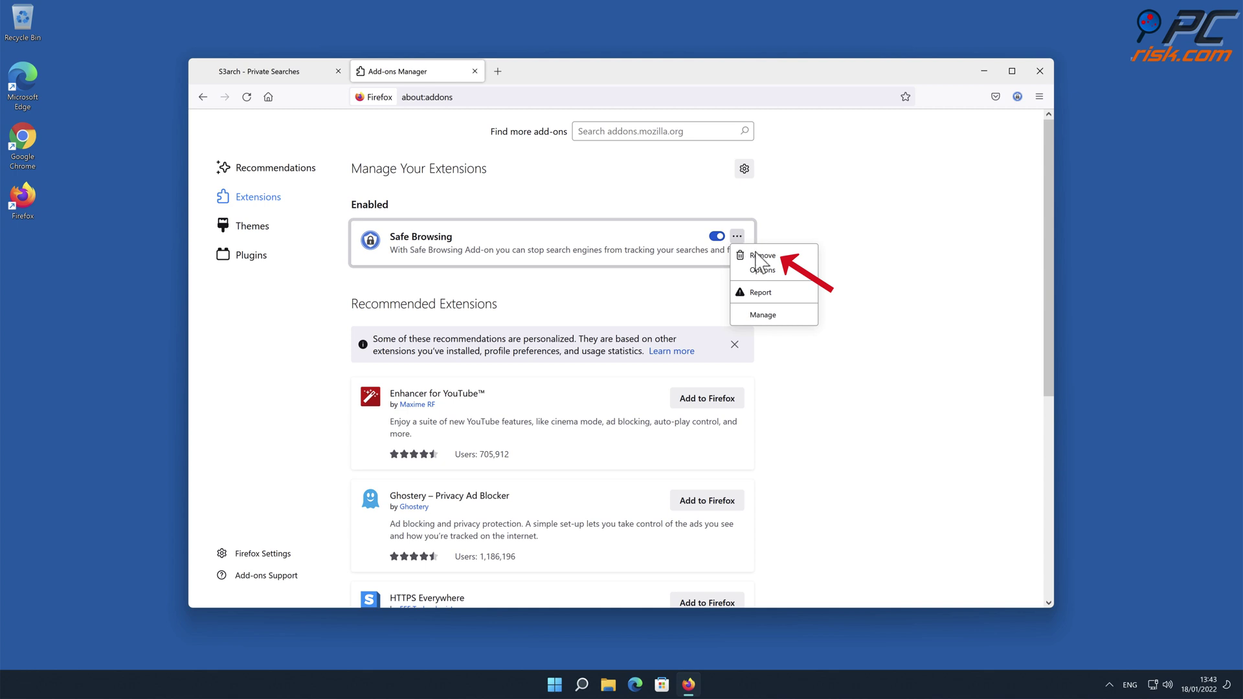
pyautogui.click(756, 255)
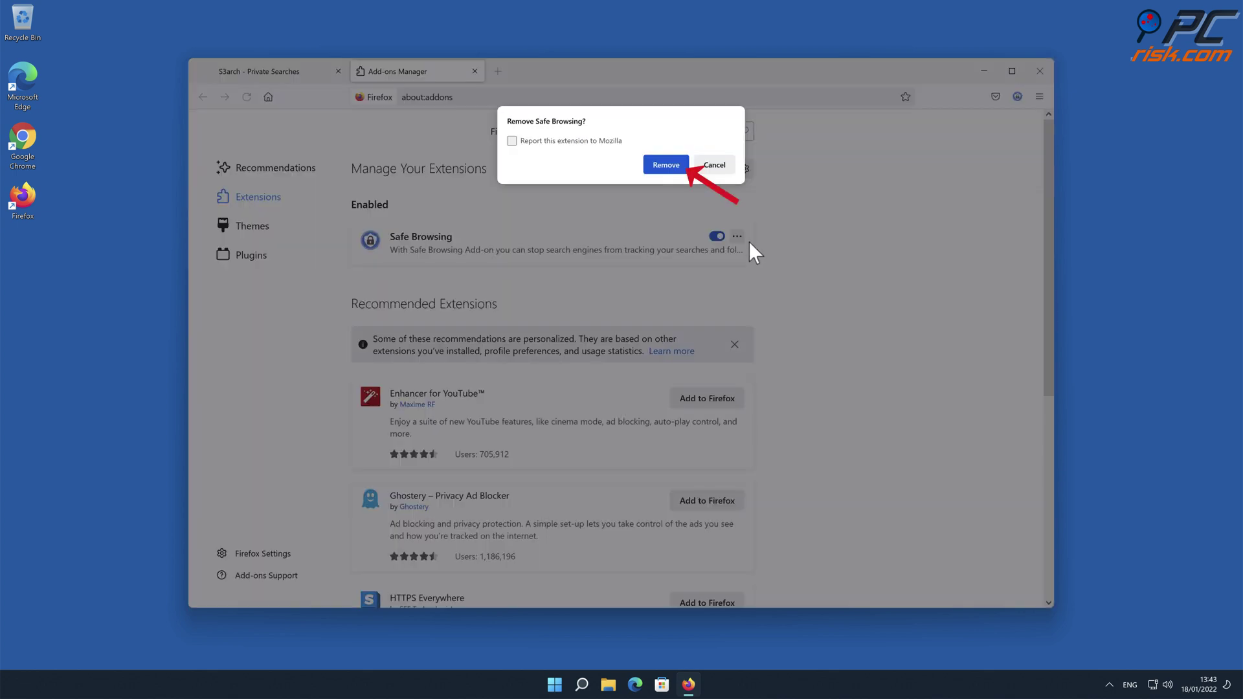
pyautogui.click(674, 170)
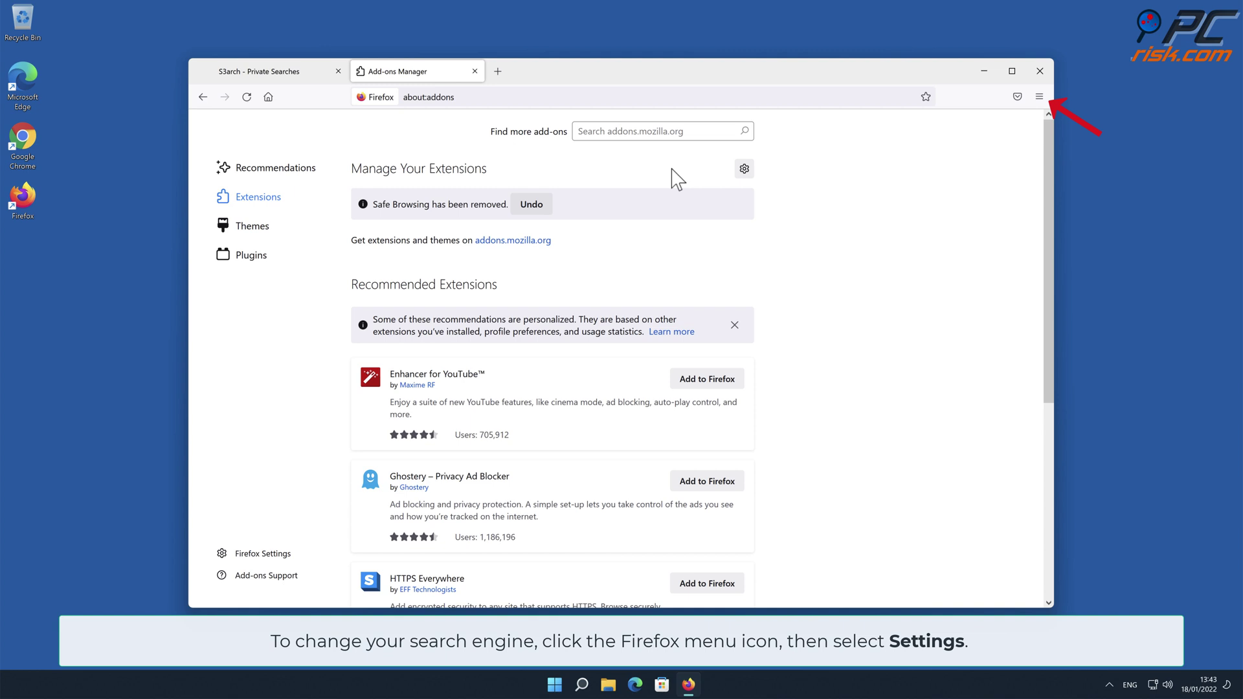
# Switch Firefox's default search engine from Amazon.com to Google in Settings > Search
pyautogui.click(1038, 97)
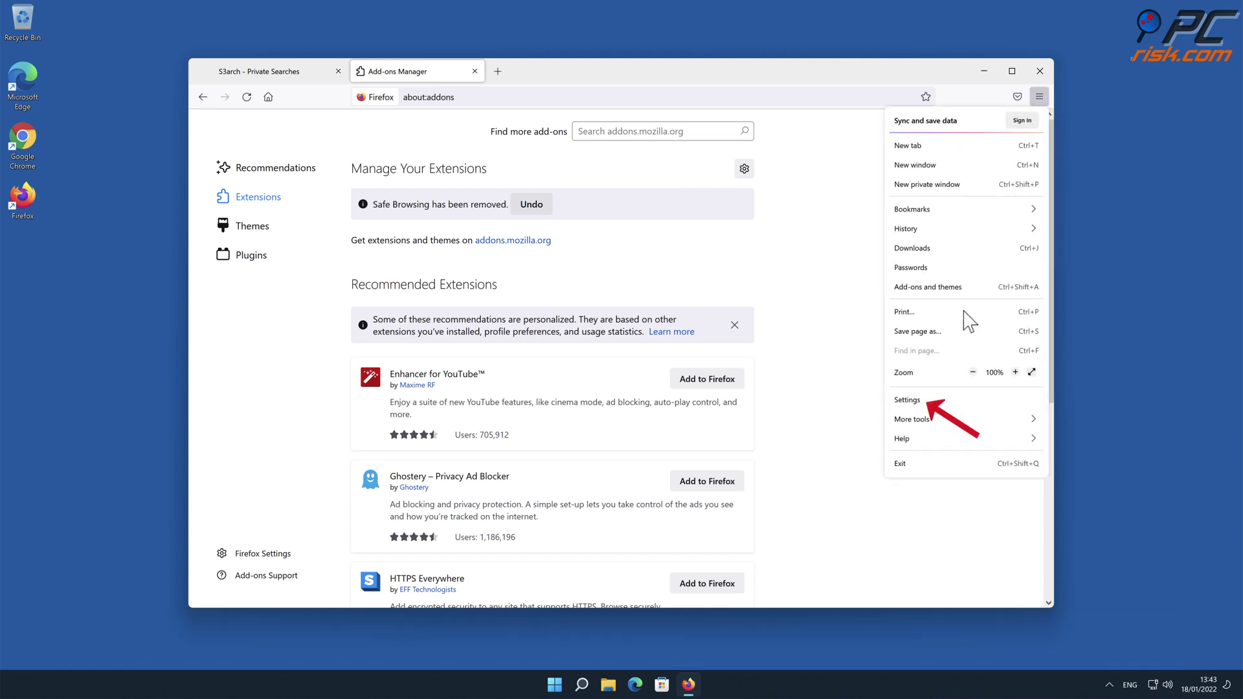
pyautogui.click(920, 400)
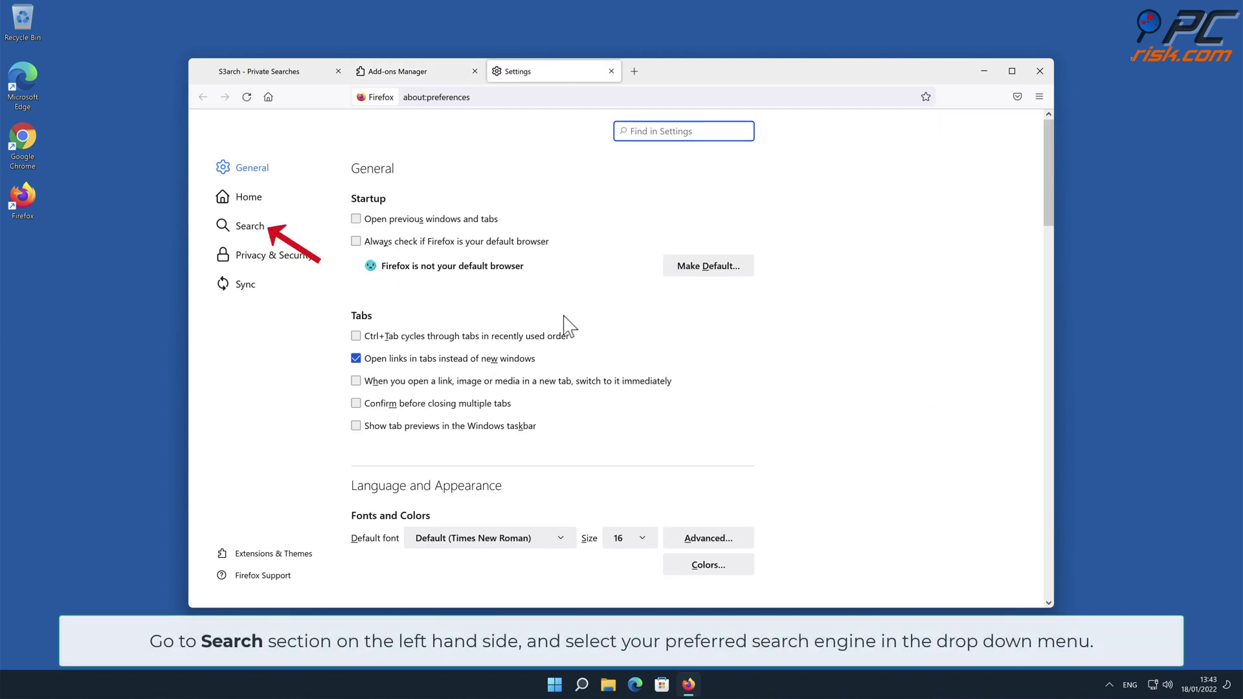
pyautogui.click(249, 232)
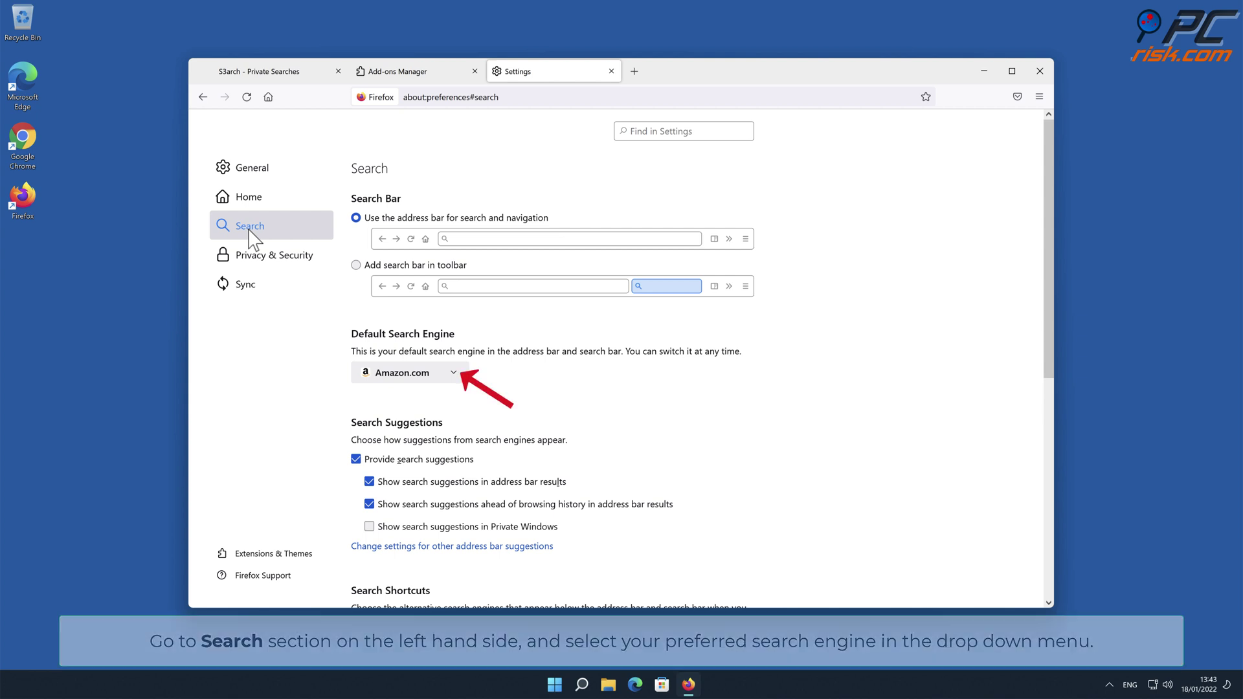
pyautogui.click(453, 374)
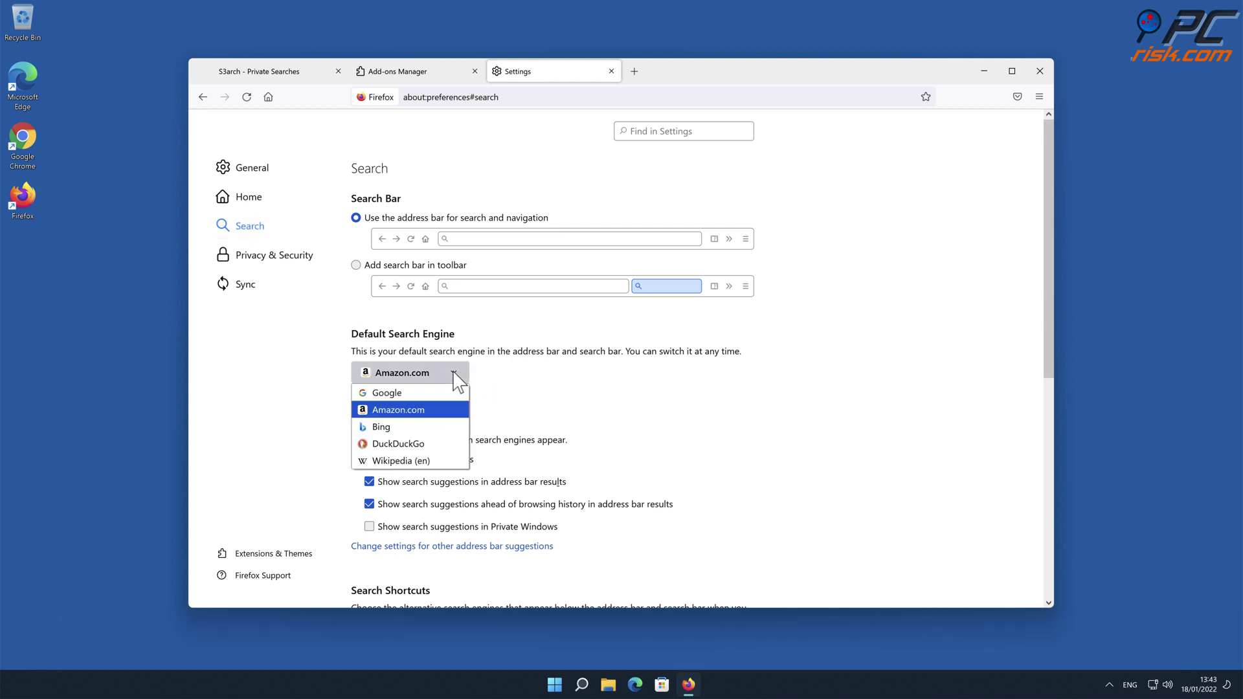
pyautogui.click(421, 395)
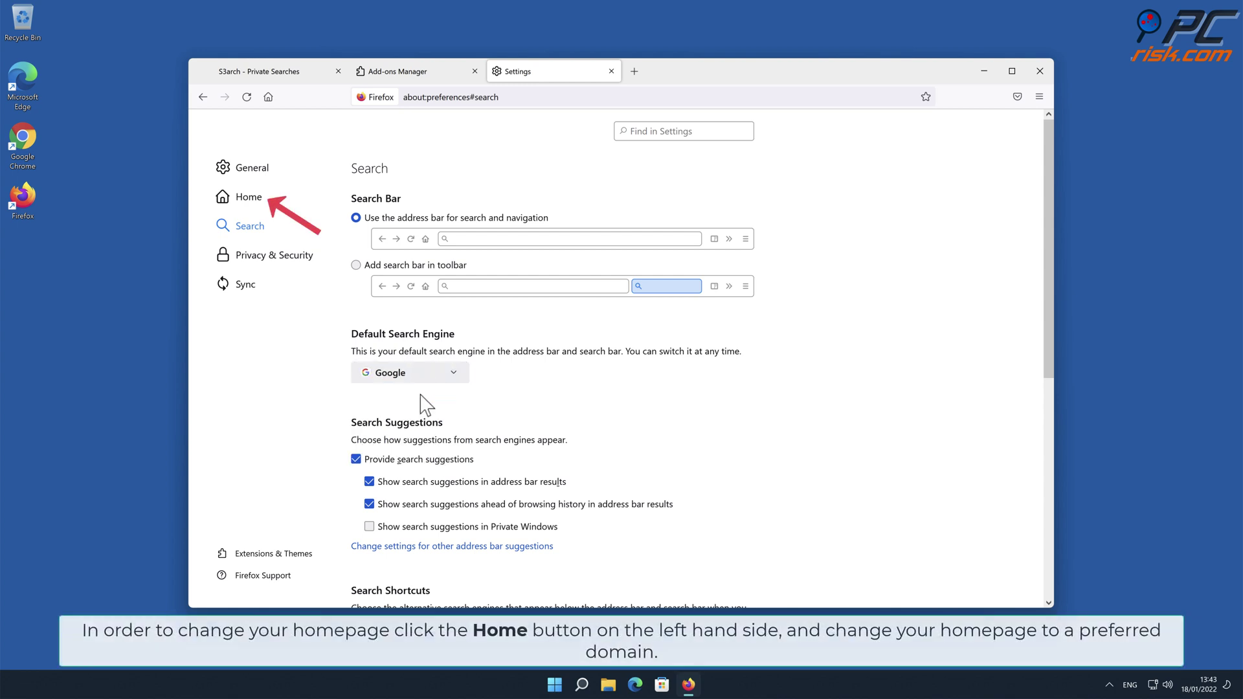